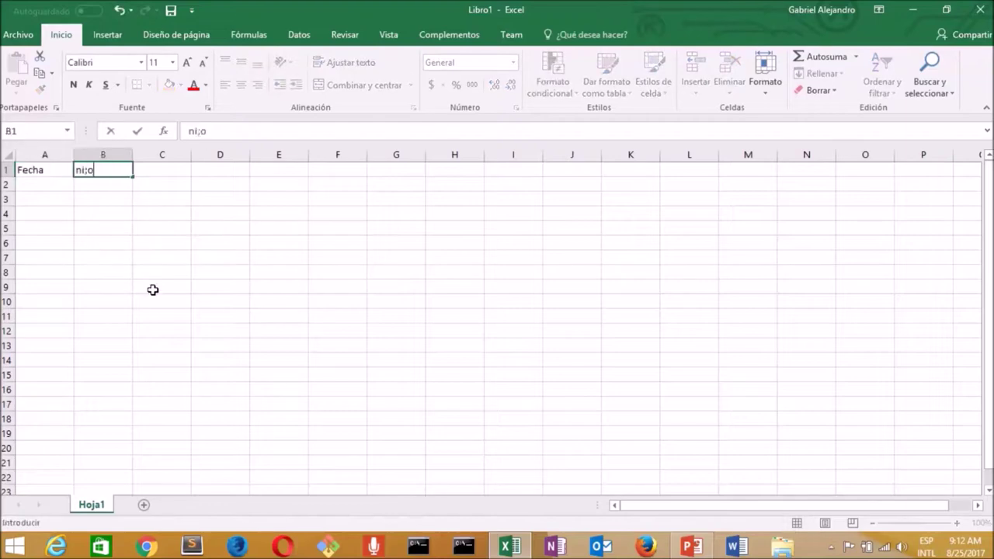
# Step: Preview the attendance table headers, August dates and the niños SUMA total
pyautogui.write('ltos 8/1/2017')
pyautogui.click(70, 187)
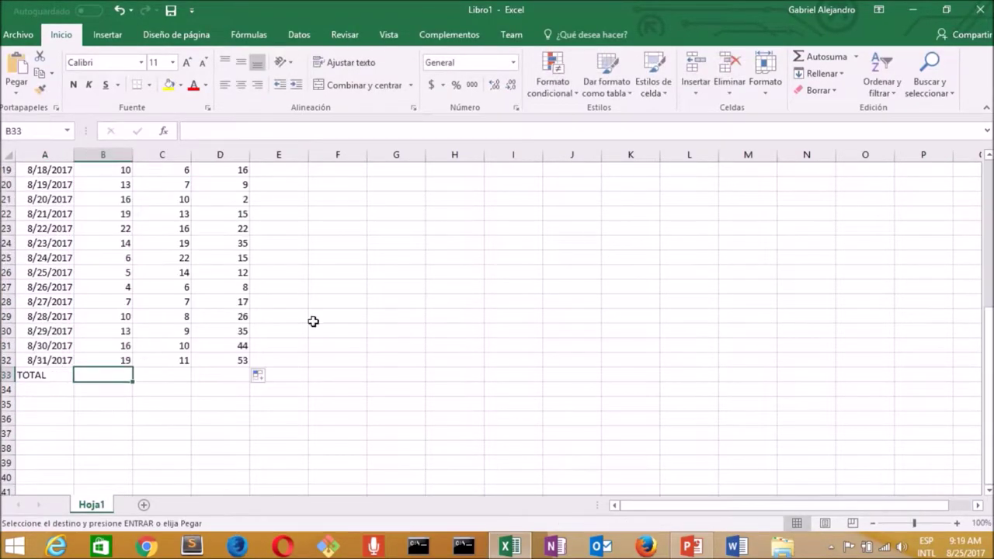
pyautogui.write('=SUMA(')
pyautogui.scroll(6, 98, 178)
pyautogui.click(98, 177)
pyautogui.hotkey('ctrl', 'shift', 'Down')
pyautogui.hotkey('ctrl', 'Return')
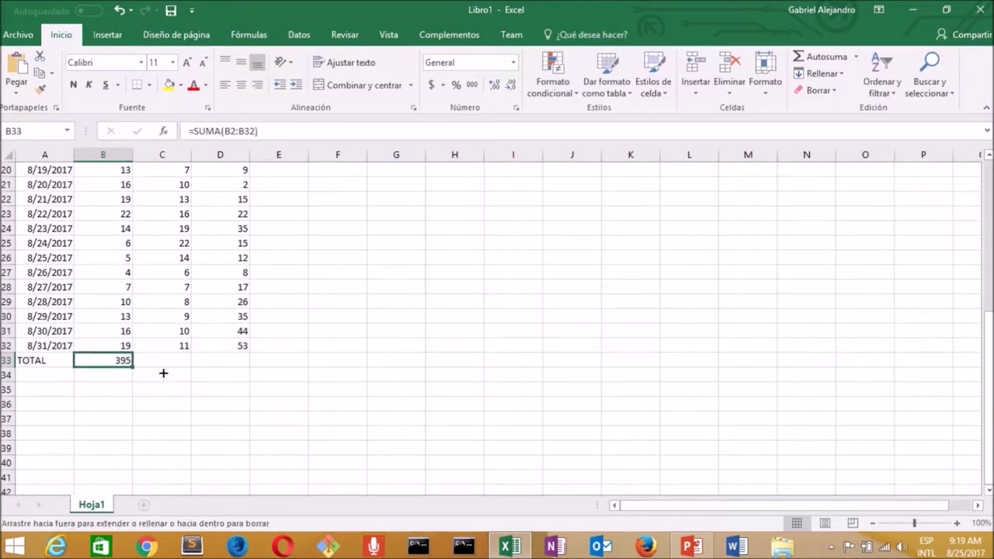
# Step: Preview the clustered column chart of the summary totals
pyautogui.click(122, 34)
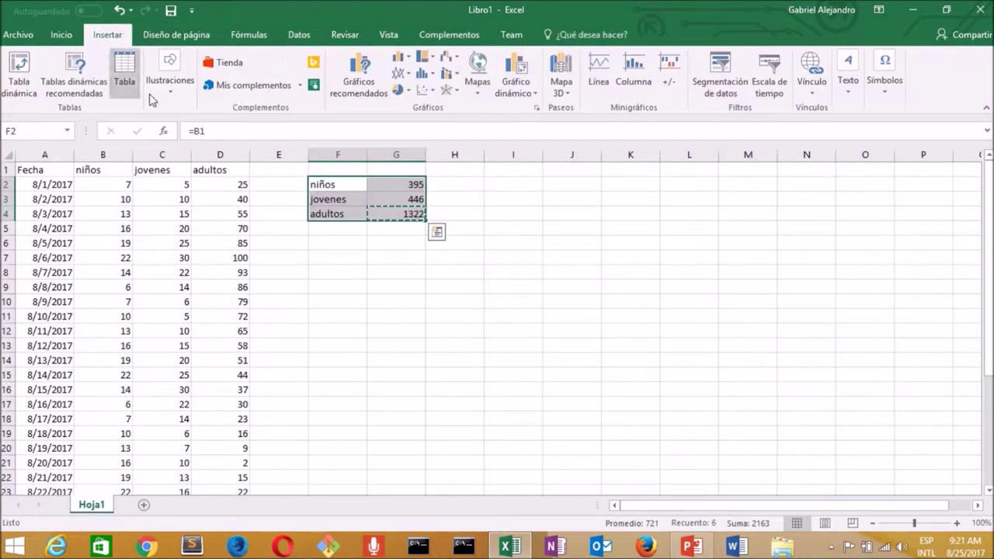
pyautogui.click(401, 58)
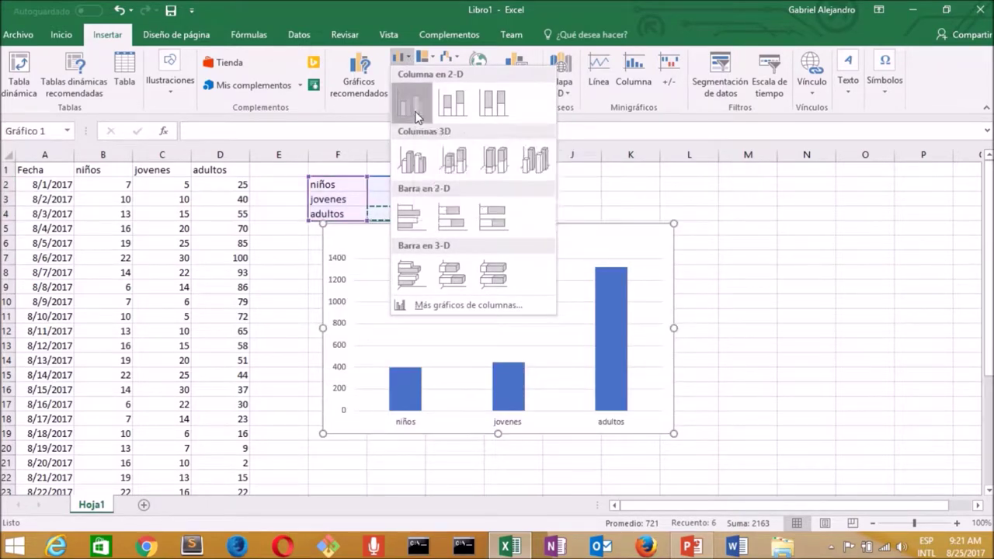
pyautogui.click(415, 114)
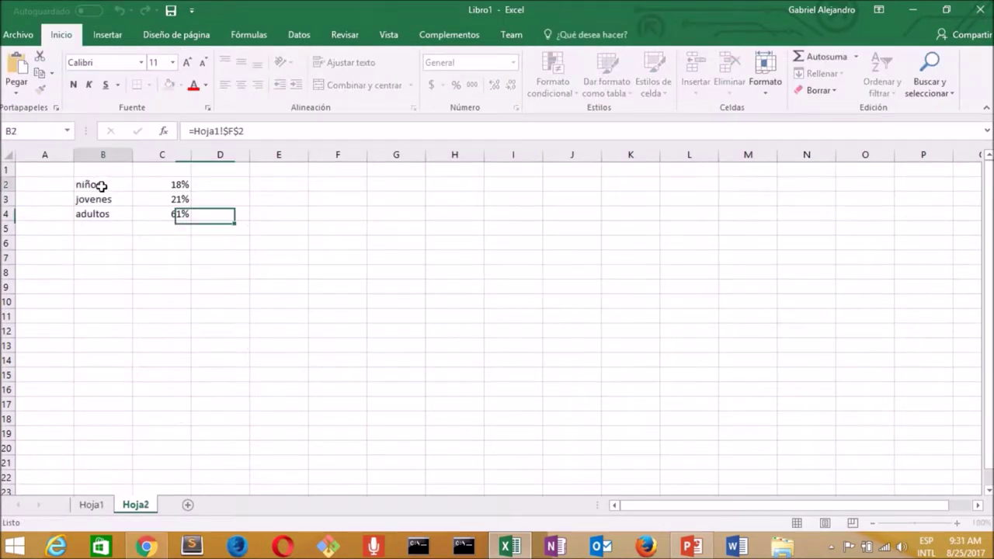
# Step: Preview the Hoja2 percentages plotted as a 3D pie chart
pyautogui.click(101, 184)
pyautogui.hotkey('shift', 'Down')
pyautogui.hotkey('shift', 'Down')
pyautogui.hotkey('shift', 'Right')
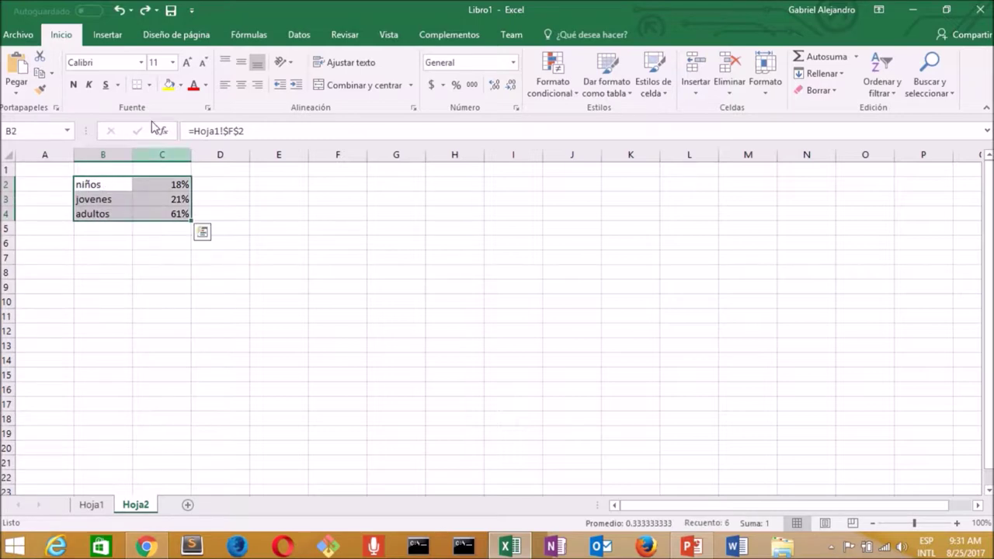
pyautogui.click(107, 34)
pyautogui.click(402, 90)
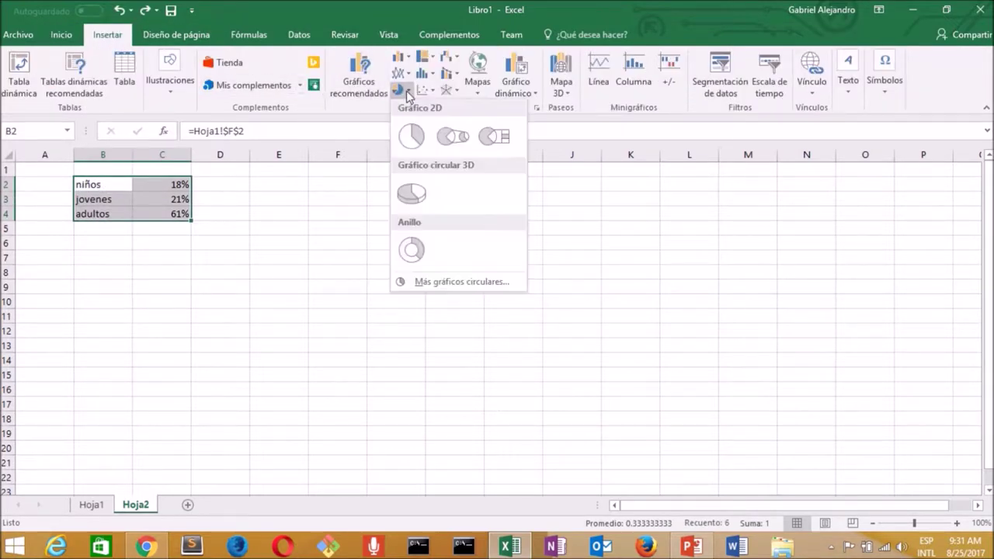
pyautogui.click(412, 193)
pyautogui.click(692, 233)
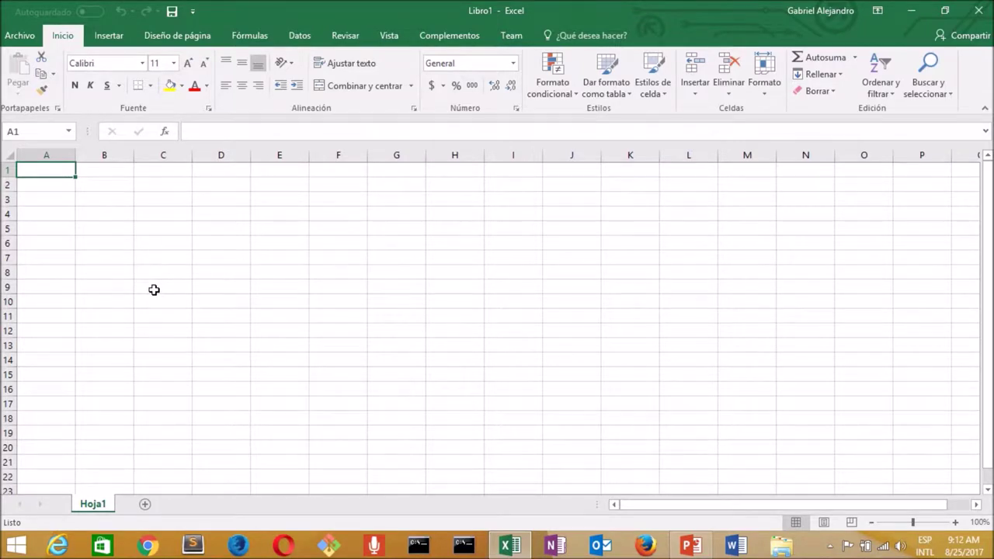
# Step: Enter the headers Fecha, niños, jovenes and adultos across A1:D1
pyautogui.write('Fecha')
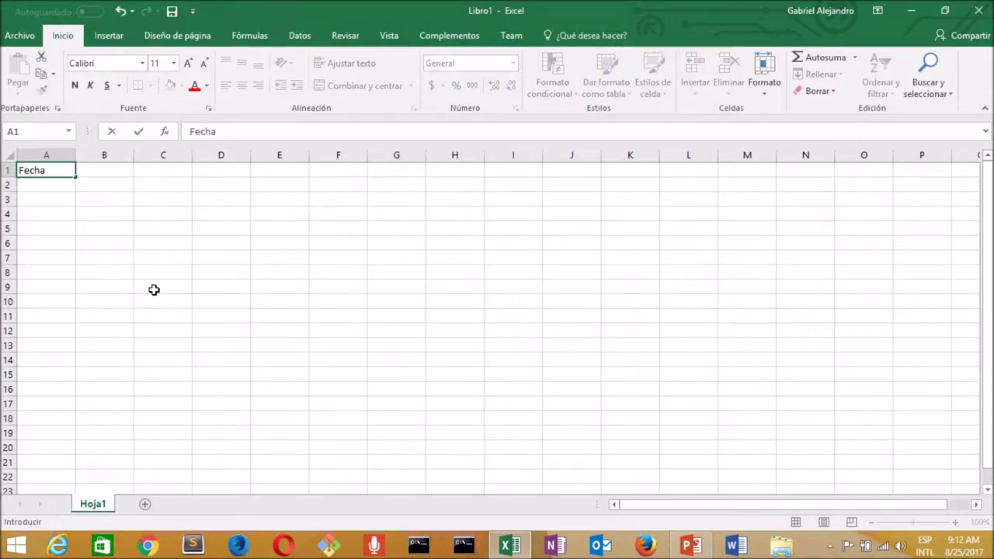
pyautogui.press('Tab')
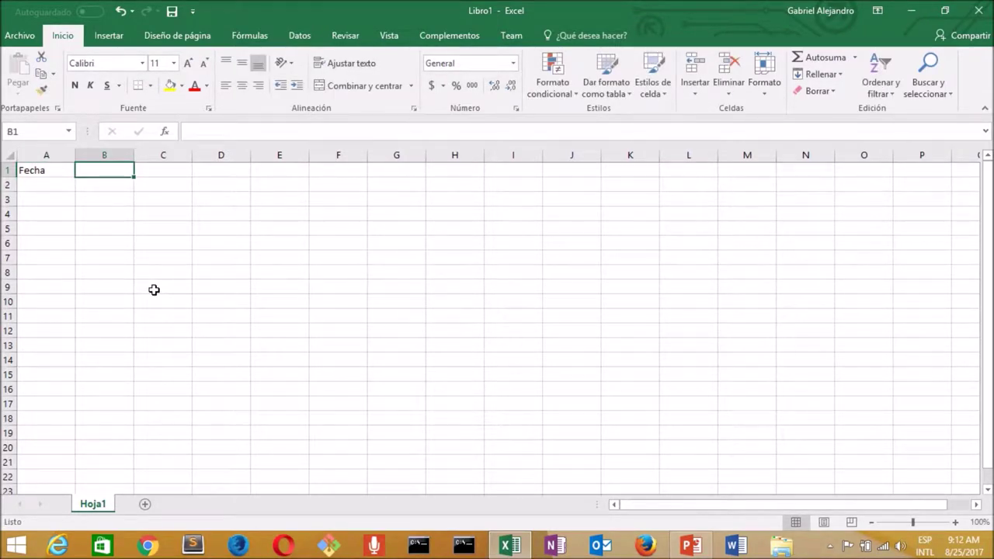
pyautogui.write('niños')
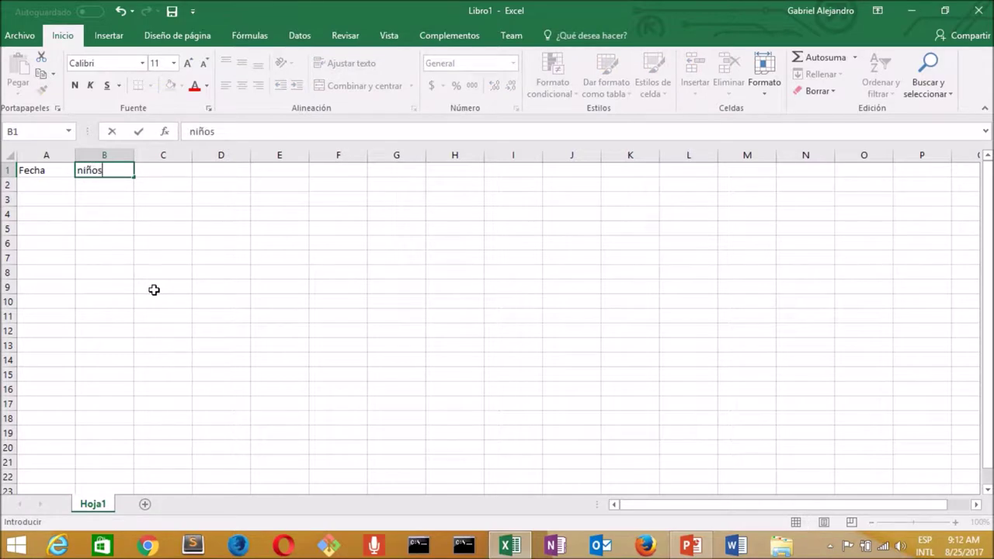
pyautogui.press('Tab')
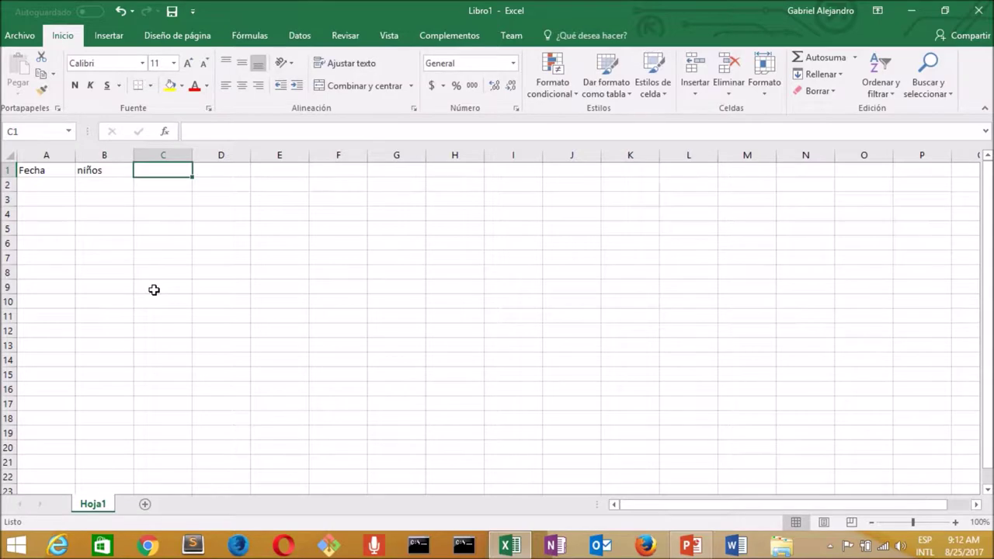
pyautogui.write('jovenes')
pyautogui.press('Tab')
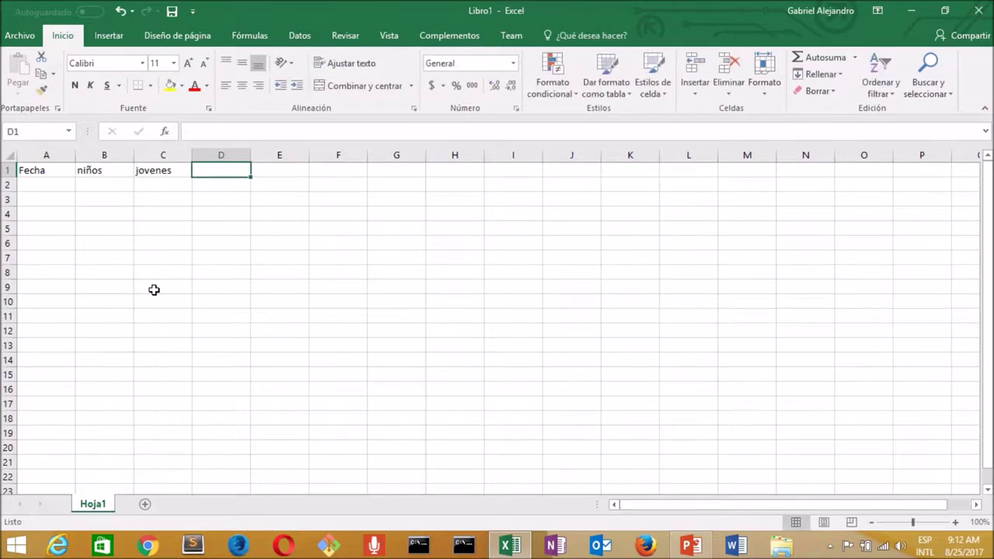
pyautogui.write('adultos')
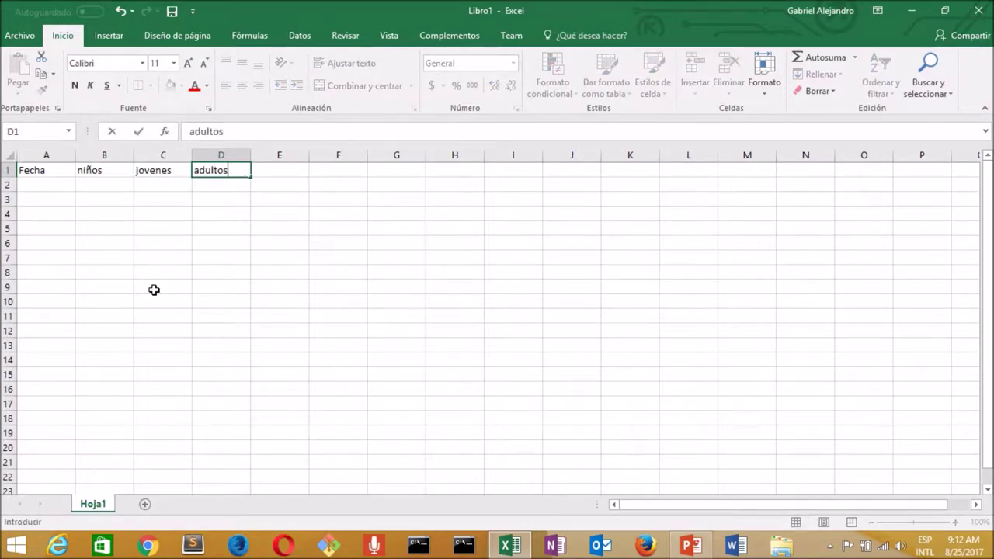
pyautogui.press('Return')
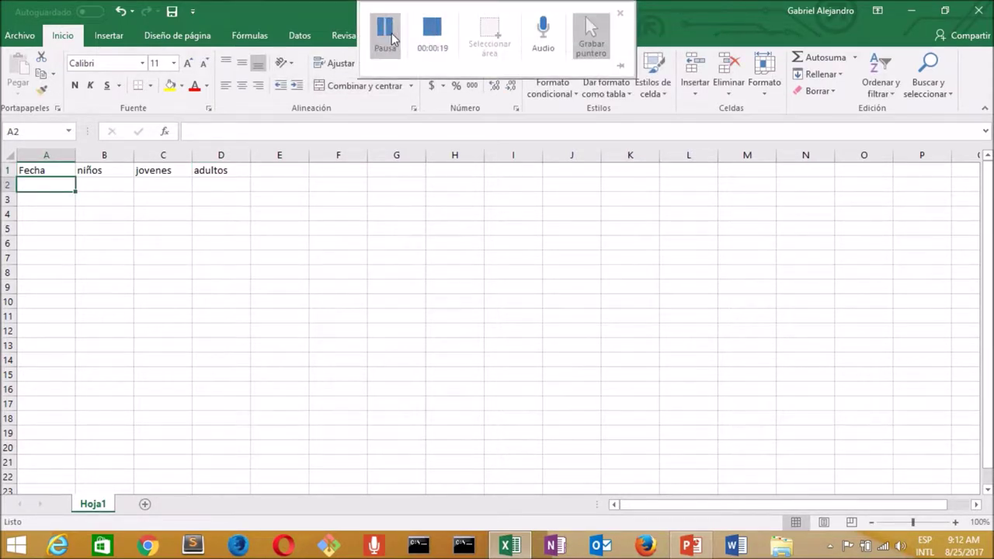
# Step: Enter 8/1/2017 in A2 and fill the dates down to 8/31/2017
pyautogui.click(40, 181)
pyautogui.write('08/')
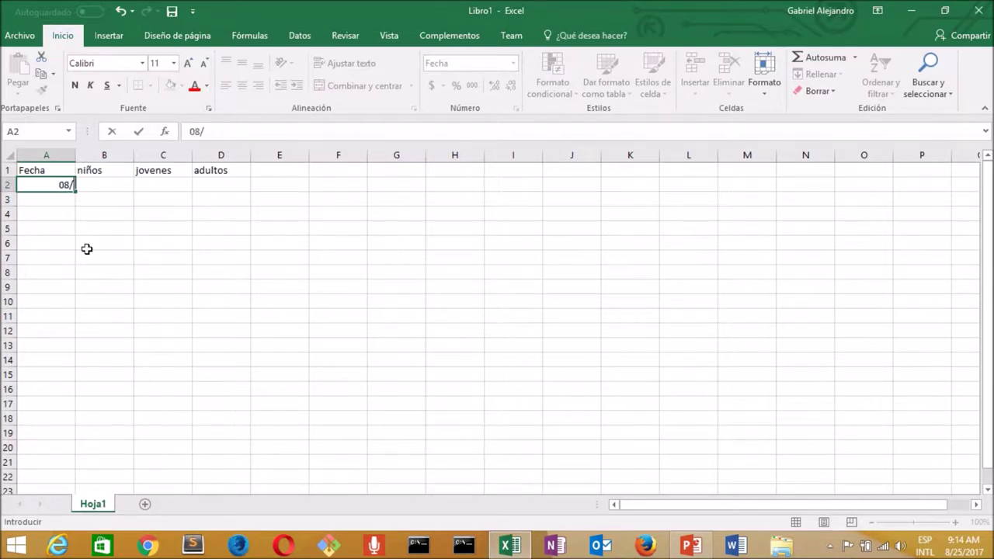
pyautogui.write('01/2017')
pyautogui.press('Return')
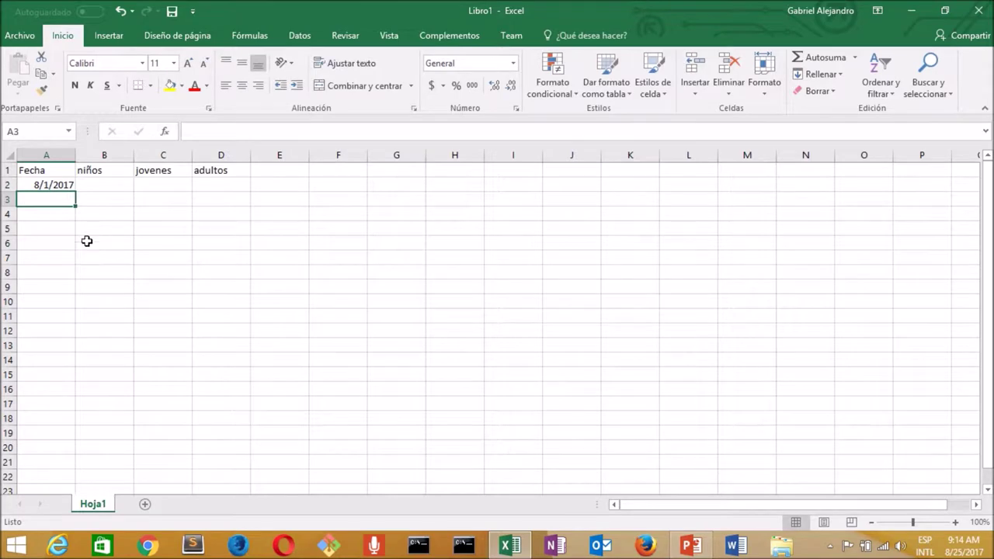
pyautogui.click(70, 187)
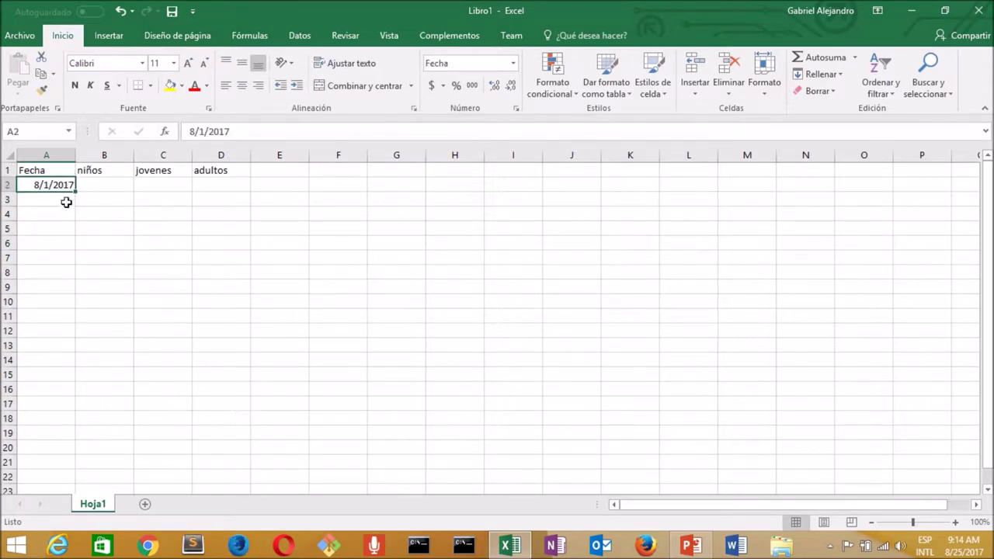
pyautogui.moveTo(75, 192); pyautogui.dragTo(60, 438)
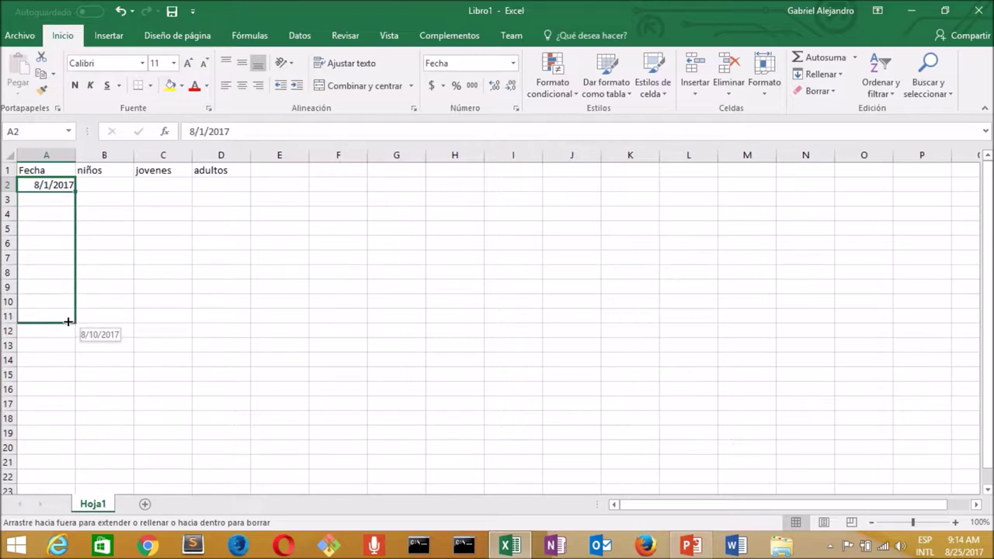
pyautogui.moveTo(60, 437); pyautogui.dragTo(61, 482)
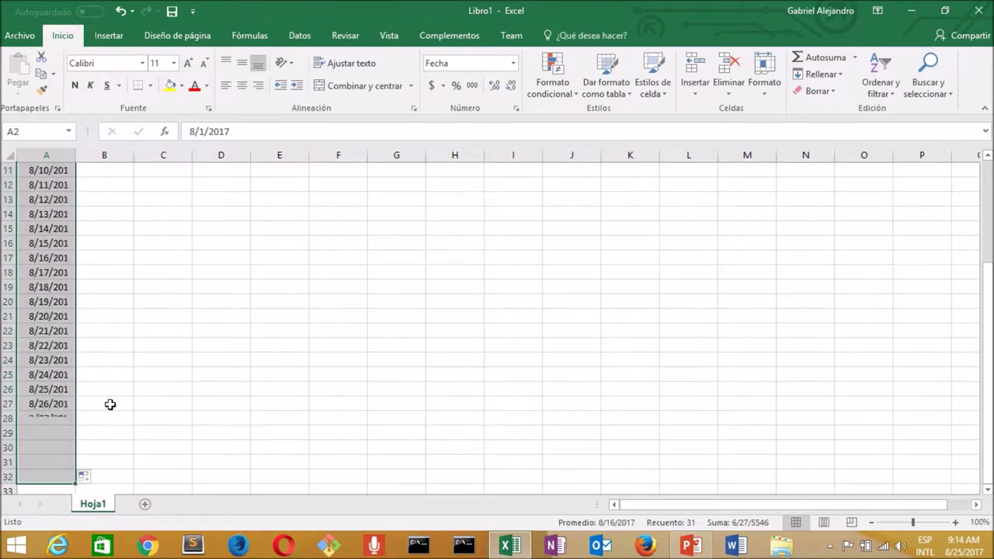
# Step: Type TOTAL in A33 below the last date
pyautogui.scroll(-2, 142, 354)
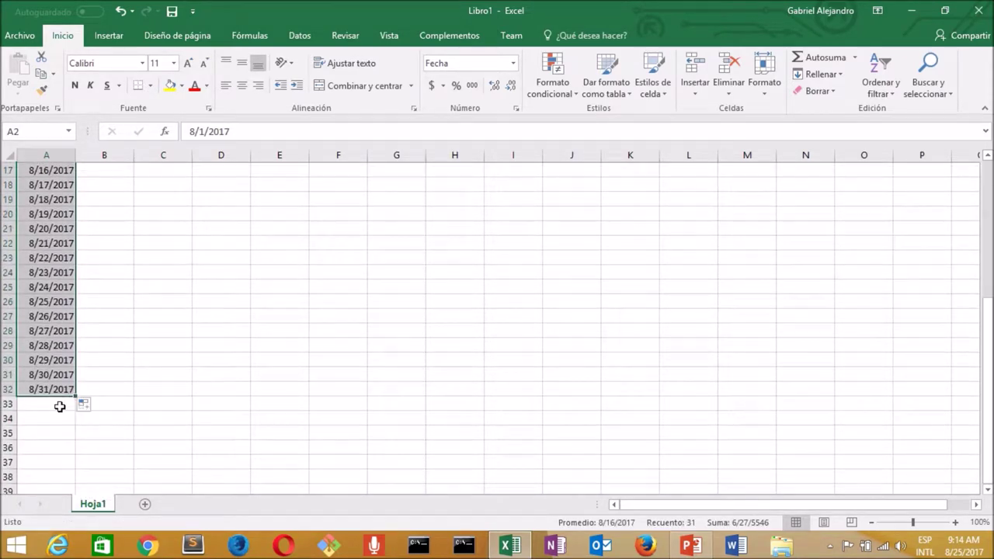
pyautogui.click(60, 406)
pyautogui.write('TOTAL')
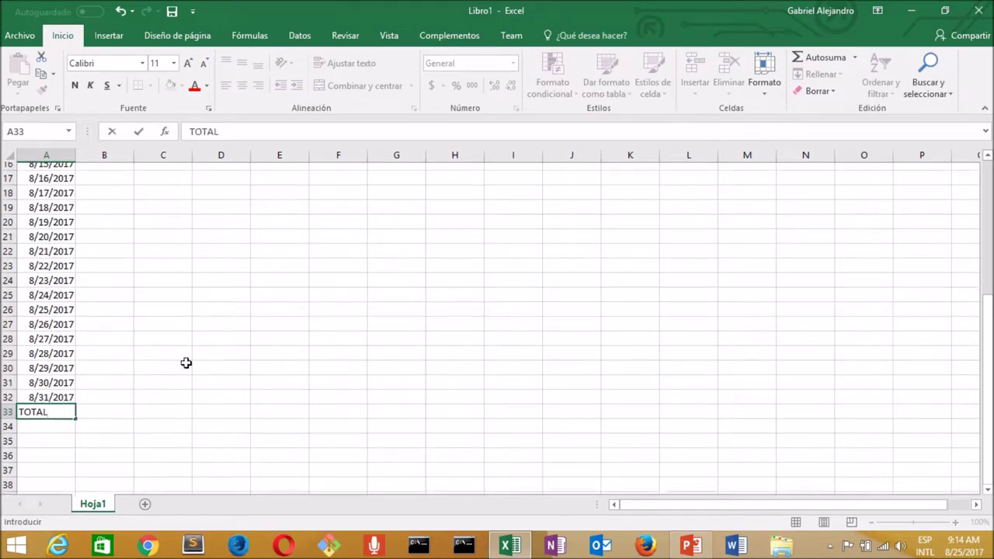
pyautogui.scroll(5, 182, 361)
pyautogui.click(120, 183)
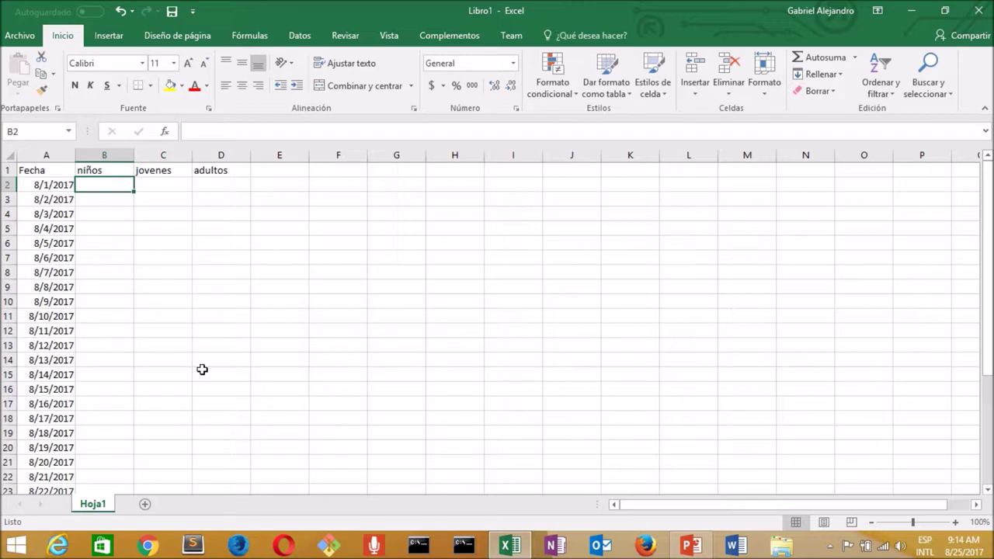
# Step: Enter the daily counts, starting with 7 niños, 5 jovenes and 25 adultos on 8/1/2017
pyautogui.write('7')
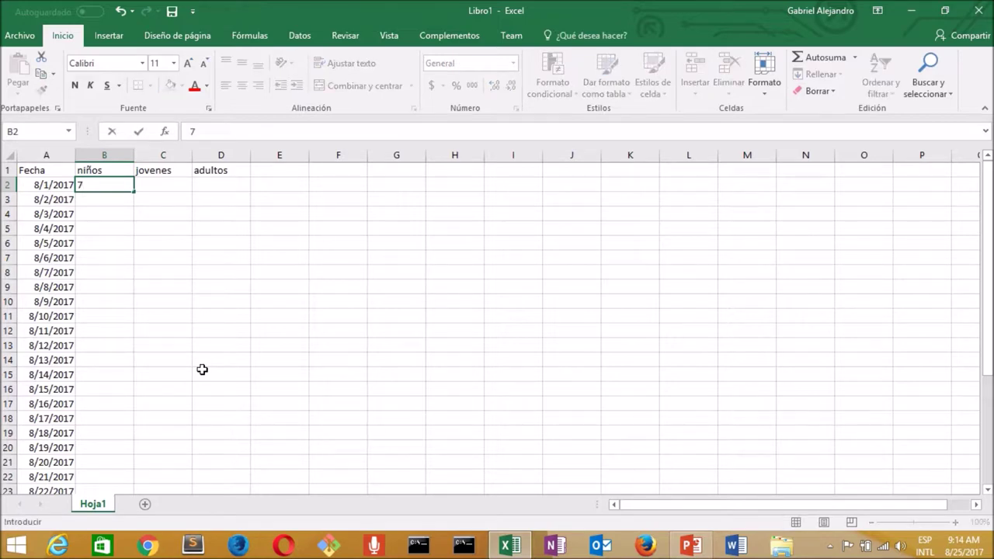
pyautogui.press('Tab')
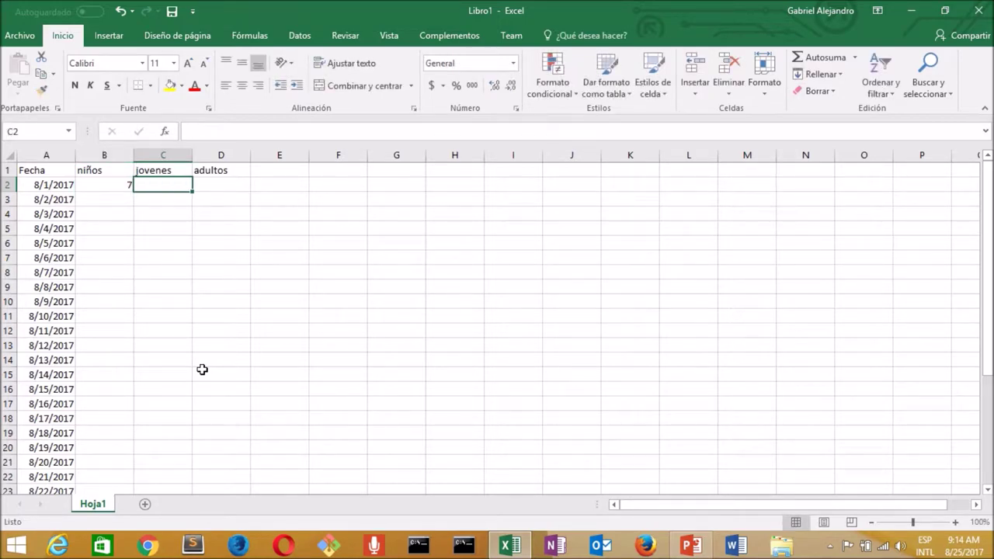
pyautogui.write('5')
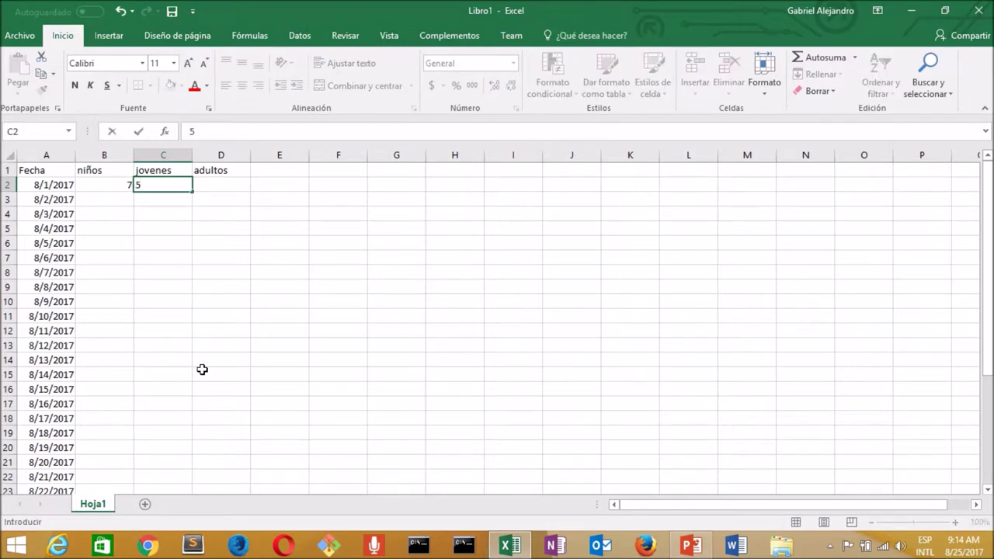
pyautogui.press('Tab')
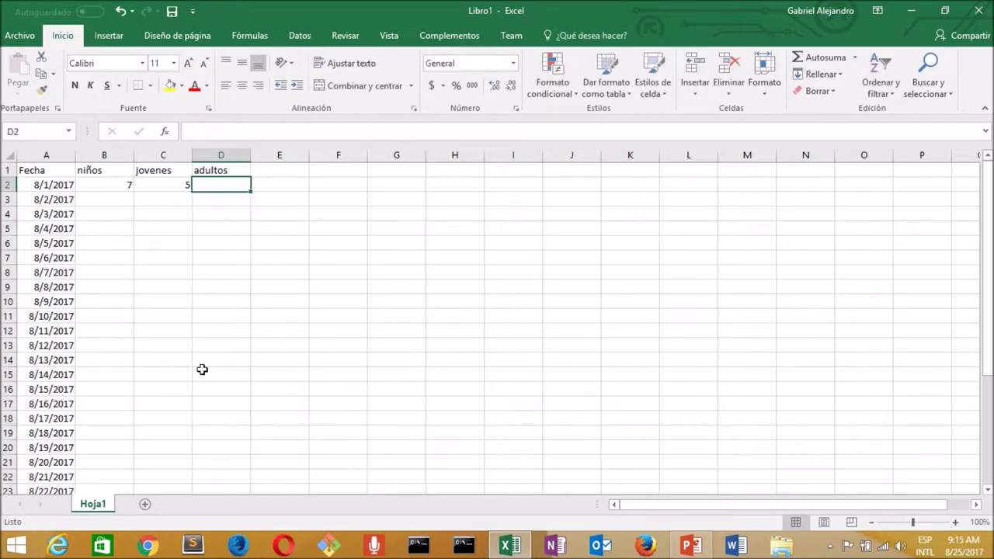
pyautogui.write('25')
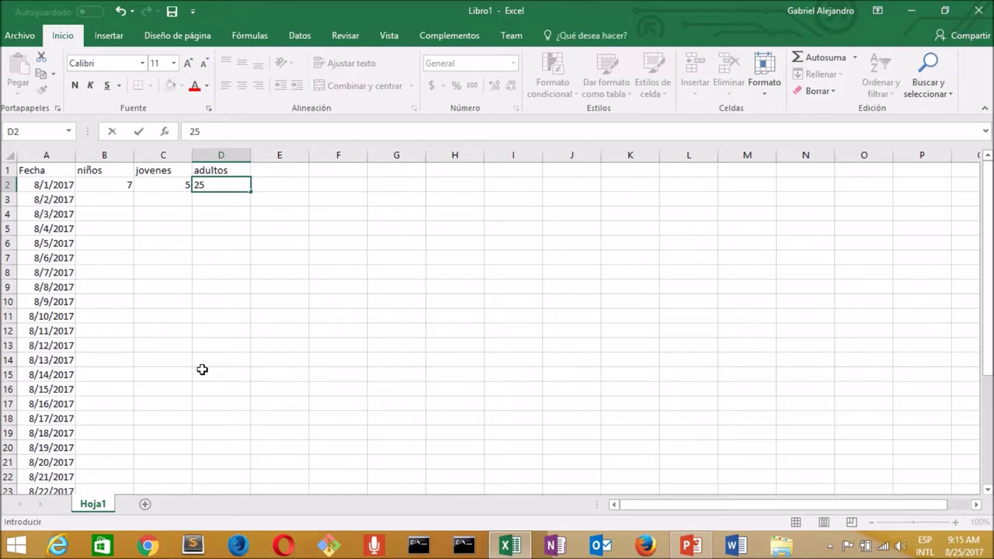
pyautogui.press('Return')
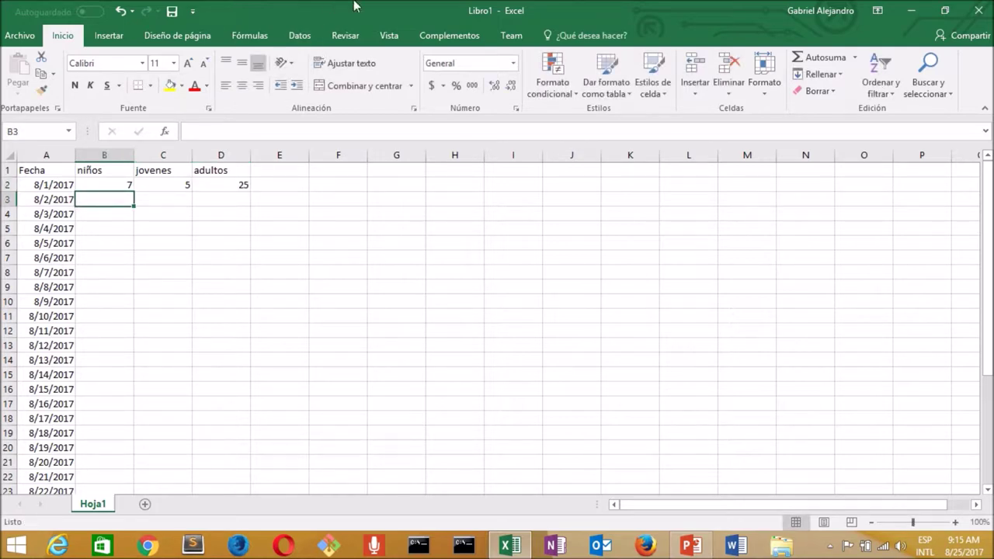
pyautogui.moveTo(458, 4)
pyautogui.click(387, 42)
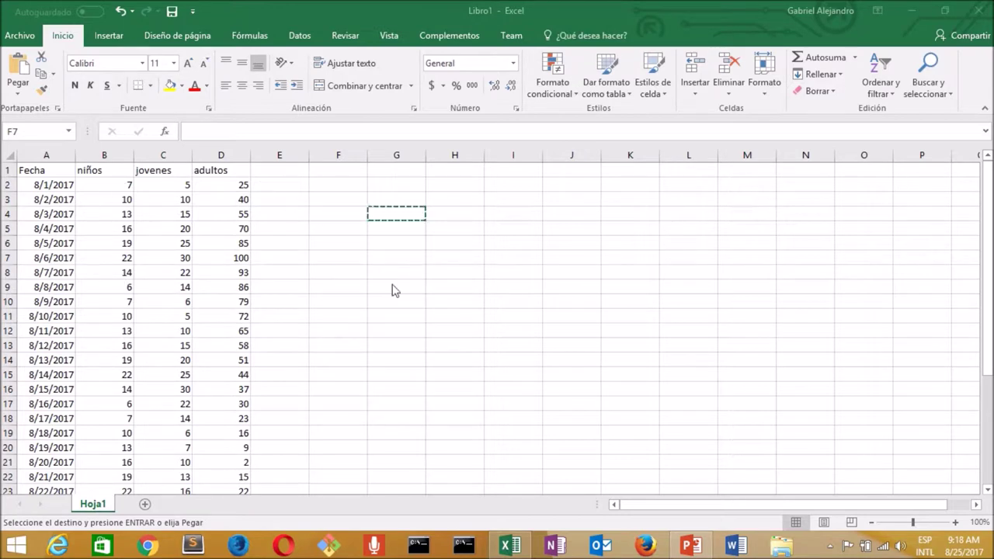
pyautogui.scroll(-2, 289, 229)
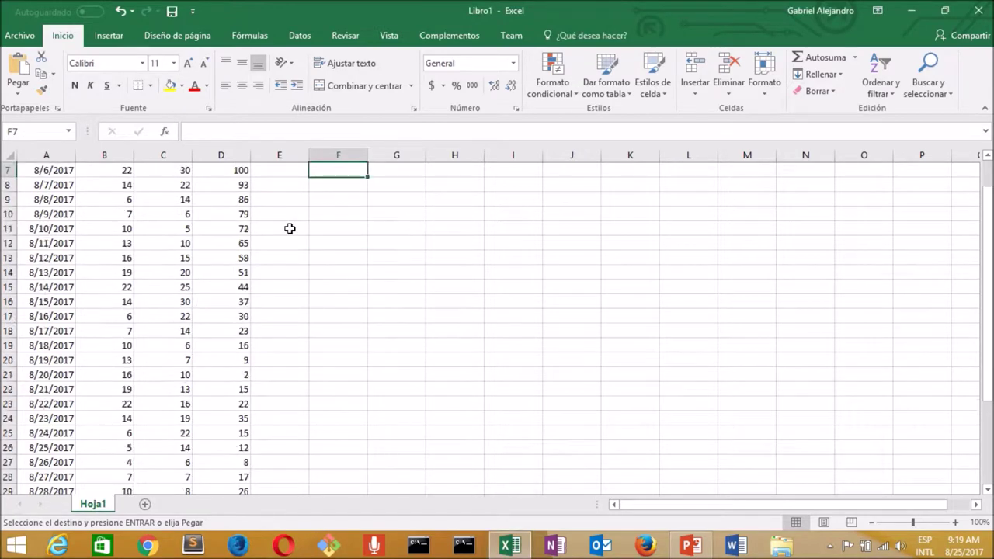
pyautogui.scroll(-2, 289, 229)
pyautogui.scroll(-2, 272, 249)
pyautogui.click(117, 373)
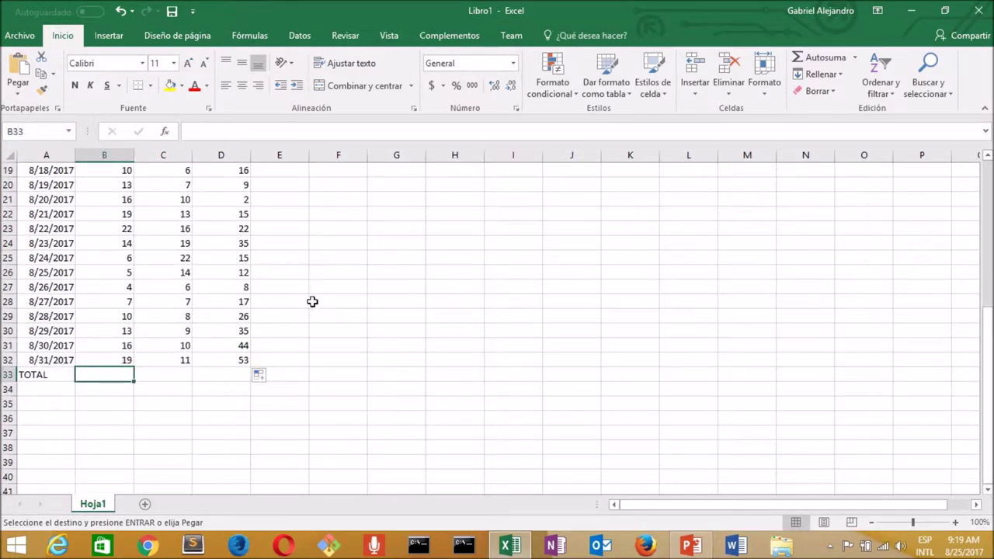
# Step: Put =SUMA(B2:B32) in B33 to total the niños counts
pyautogui.write('=SUMA(')
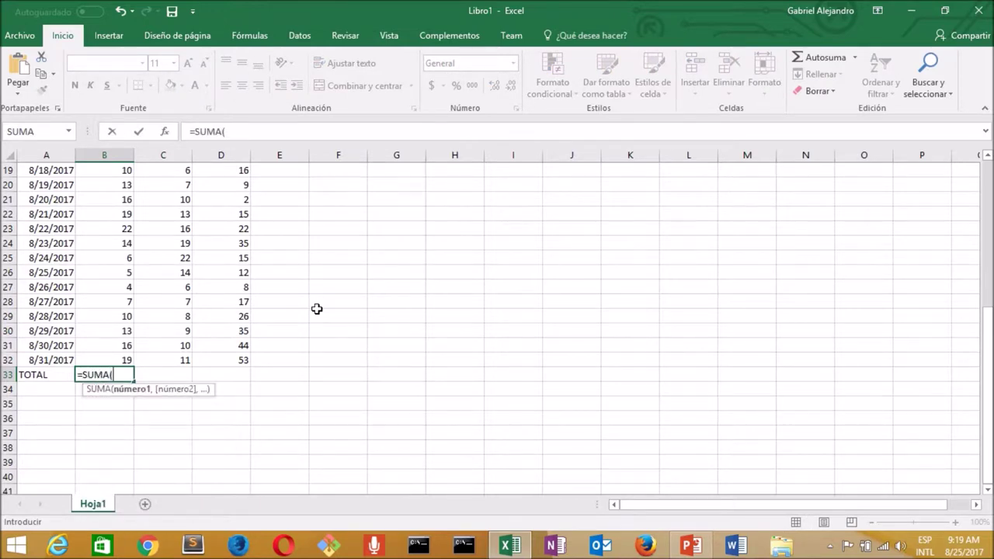
pyautogui.scroll(2, 314, 303)
pyautogui.scroll(3, 104, 271)
pyautogui.scroll(1, 102, 203)
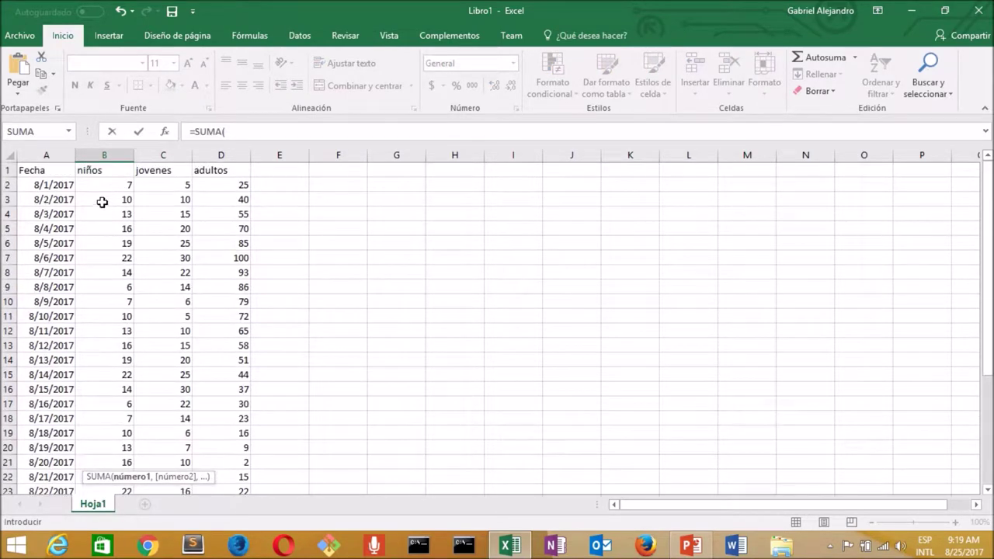
pyautogui.moveTo(100, 183); pyautogui.dragTo(125, 203)
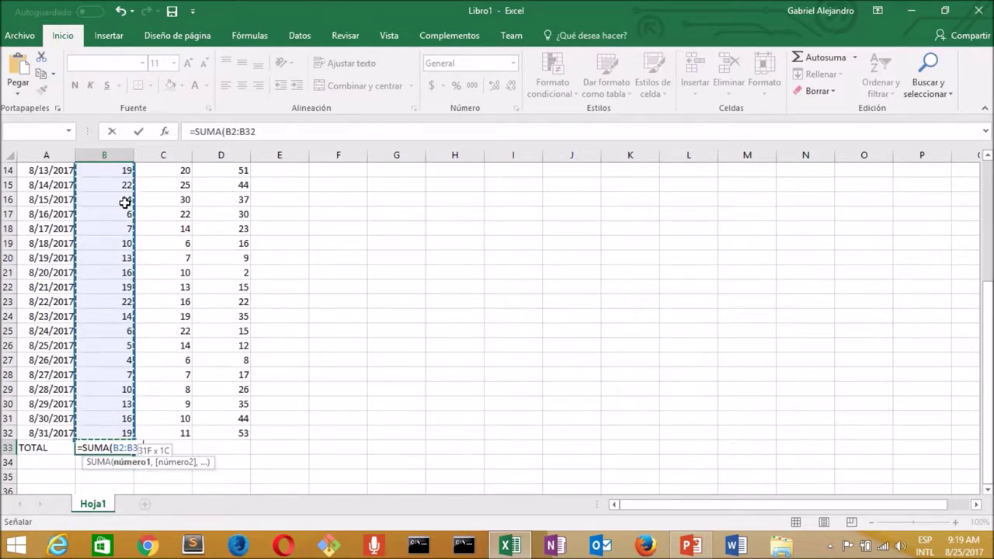
pyautogui.write(')')
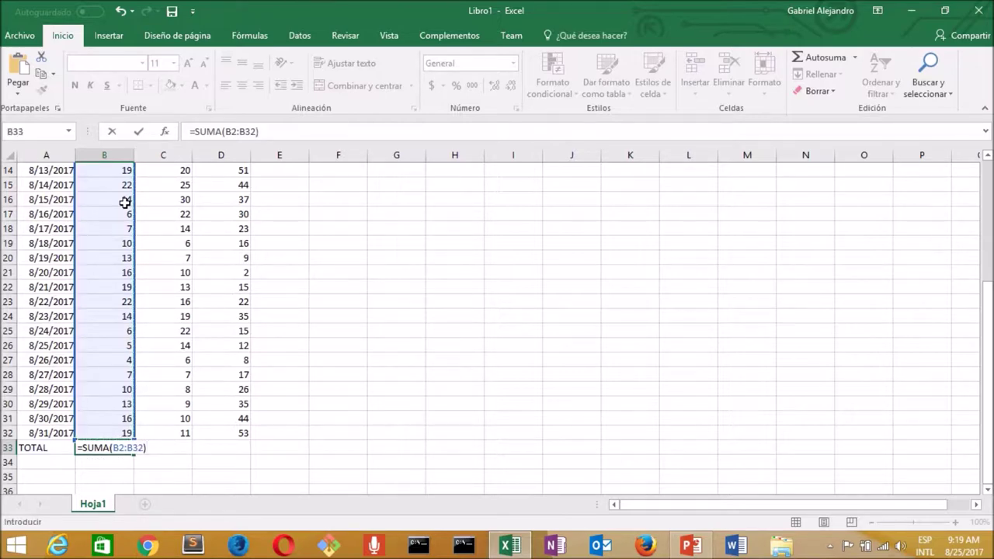
pyautogui.press('Return')
# Step: Copy the total formula across to C33:D33 for jovenes and adultos
pyautogui.scroll(-1, 290, 317)
pyautogui.scroll(-1, 137, 388)
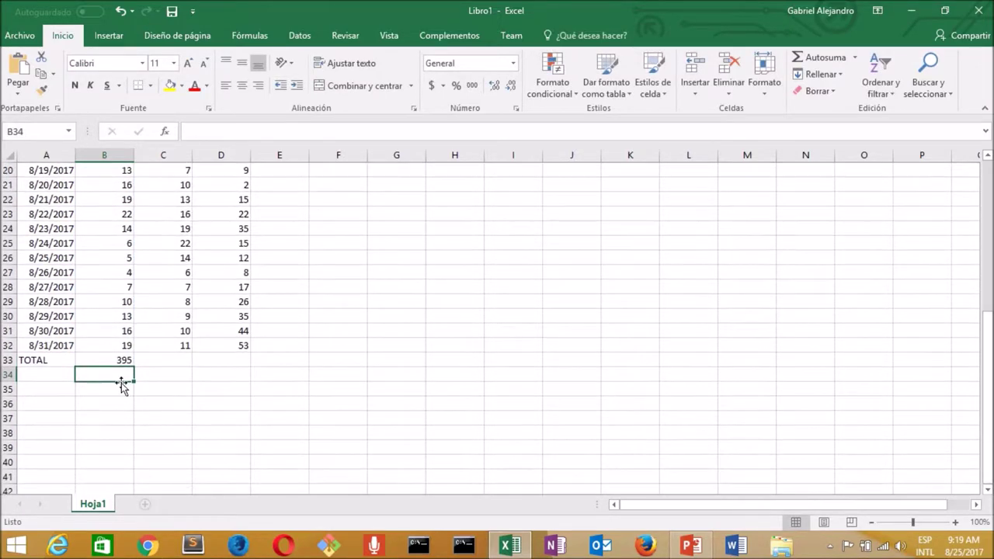
pyautogui.click(113, 360)
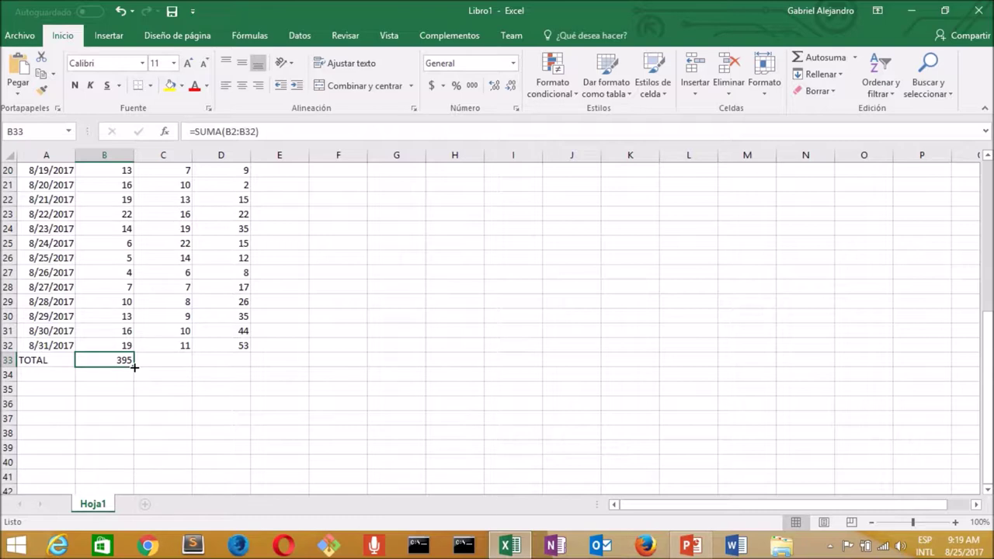
pyautogui.moveTo(135, 367); pyautogui.dragTo(233, 363)
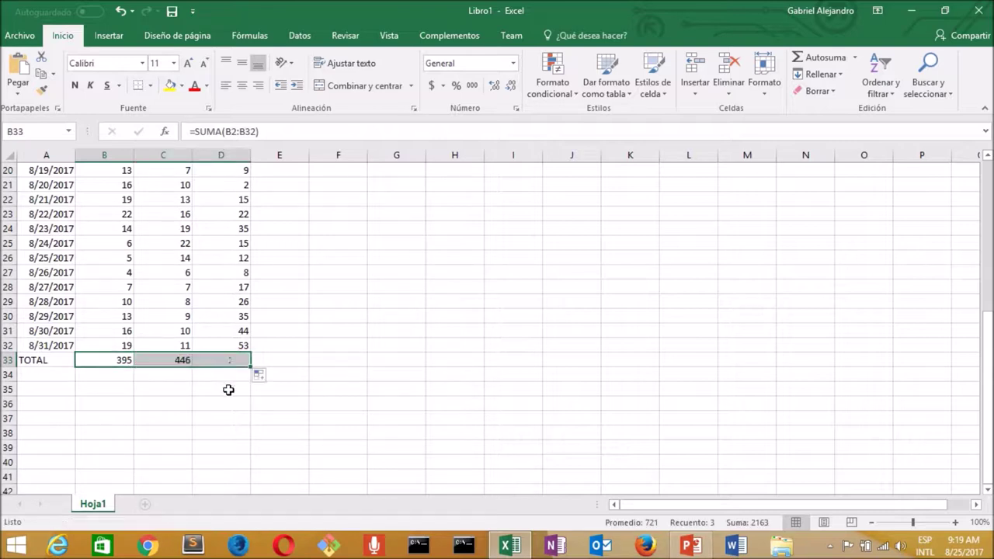
pyautogui.click(185, 394)
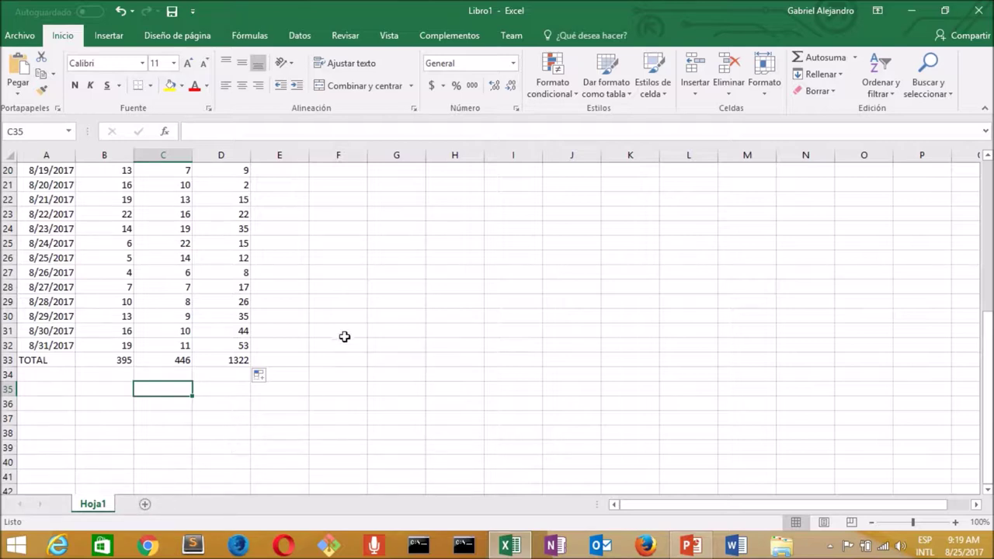
pyautogui.scroll(5, 345, 336)
pyautogui.scroll(2, 345, 336)
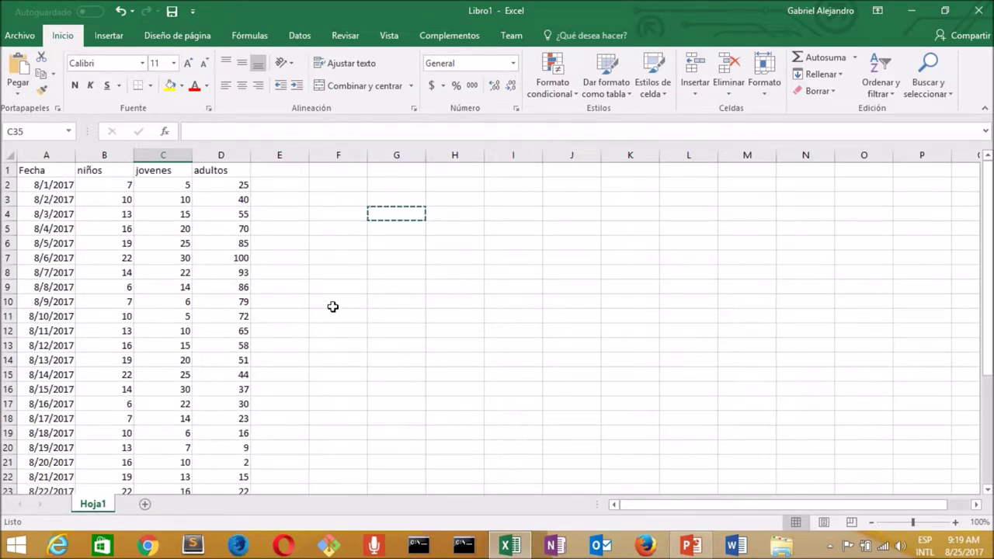
# Step: Link F2:F4 to the niños, jovenes and adultos headings as summary labels
pyautogui.click(329, 184)
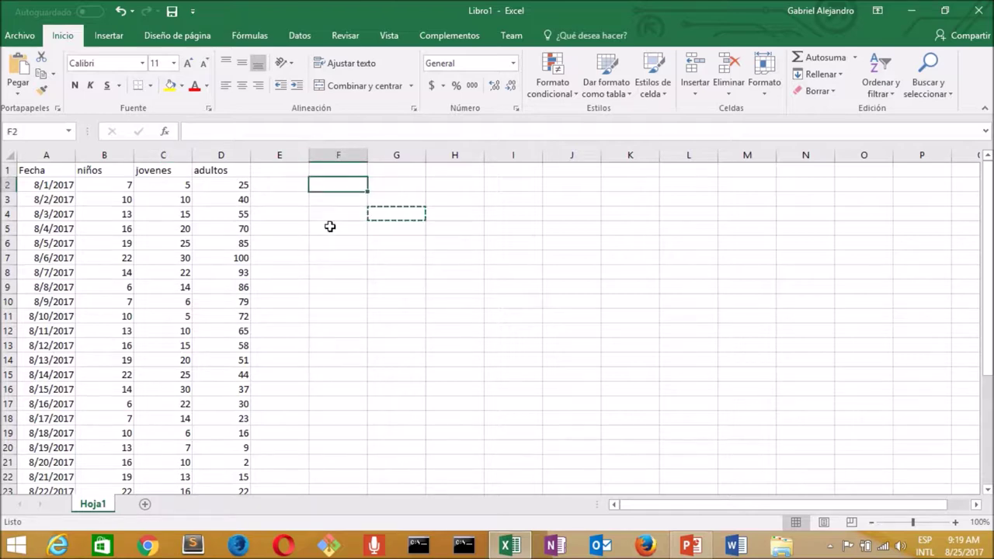
pyautogui.write('=')
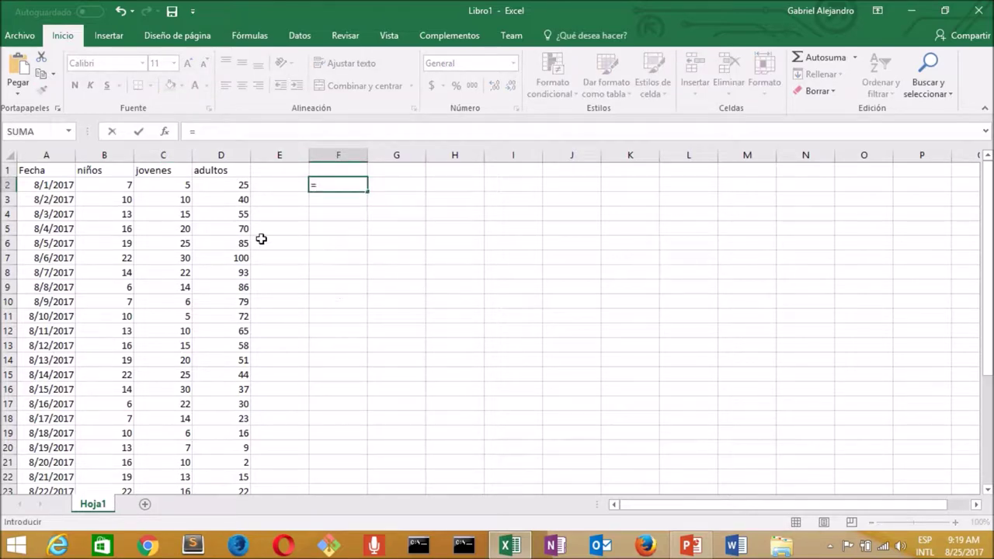
pyautogui.click(101, 170)
pyautogui.press('Return')
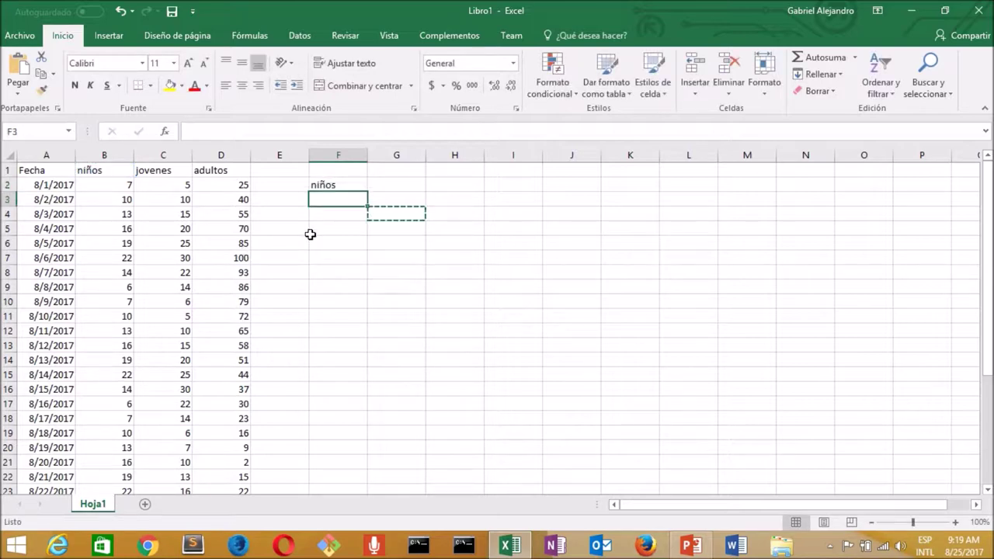
pyautogui.write('=')
pyautogui.click(152, 171)
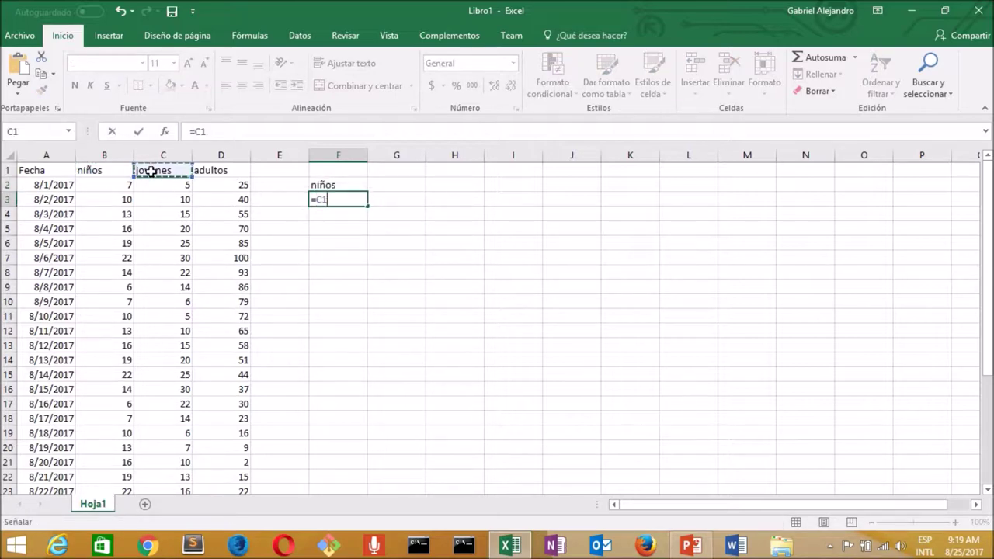
pyautogui.press('Return')
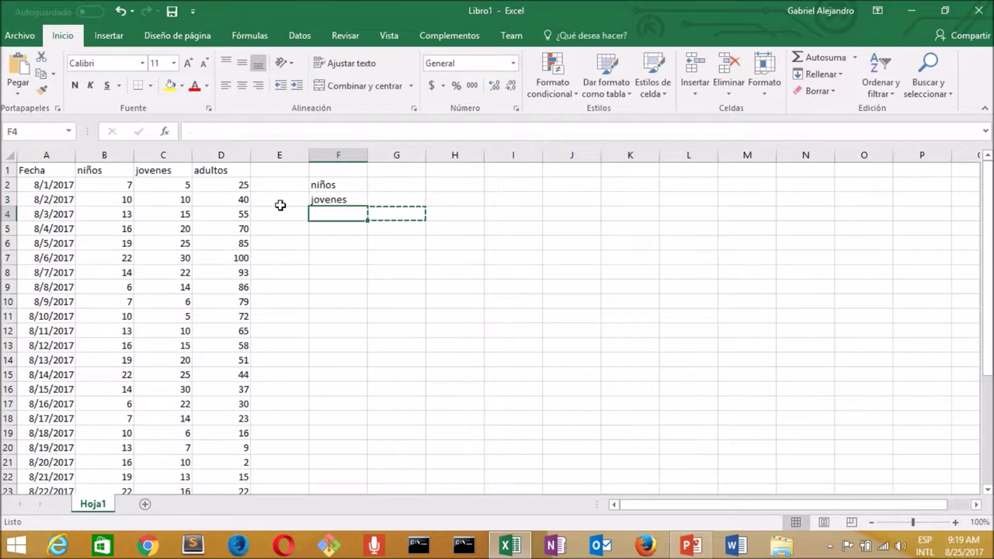
pyautogui.write('=')
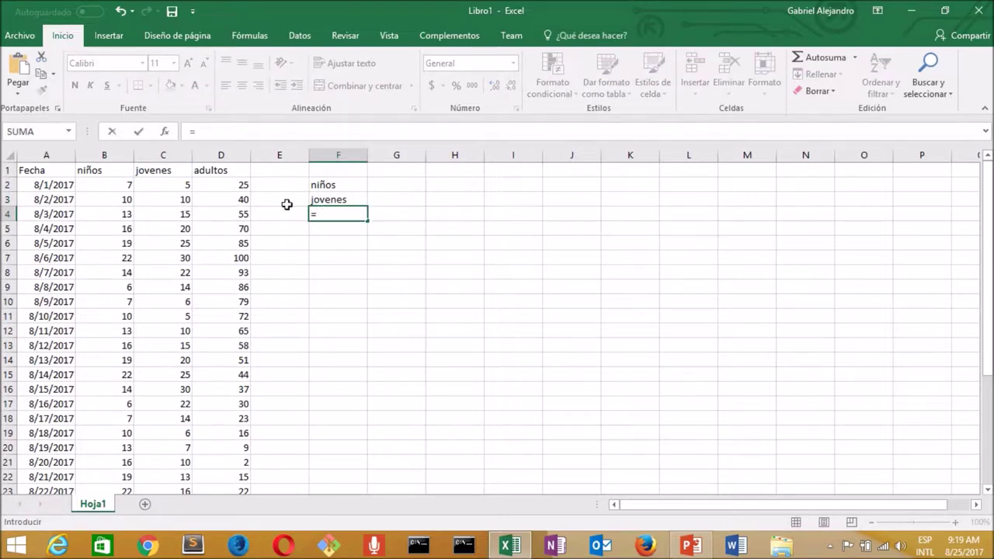
pyautogui.click(244, 172)
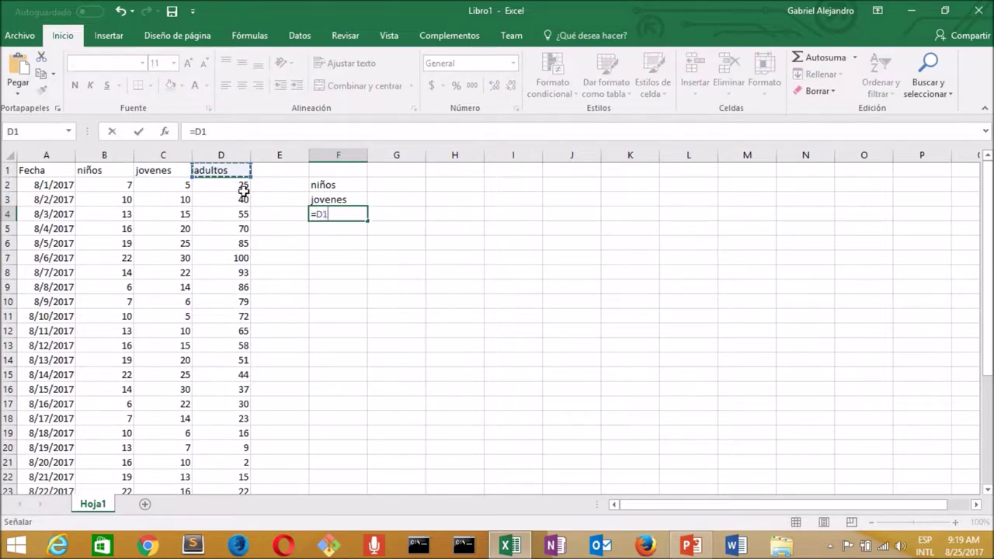
pyautogui.press('Return')
# Step: Link G2 and G3 to the niños and jovenes totals (395, 446)
pyautogui.click(402, 184)
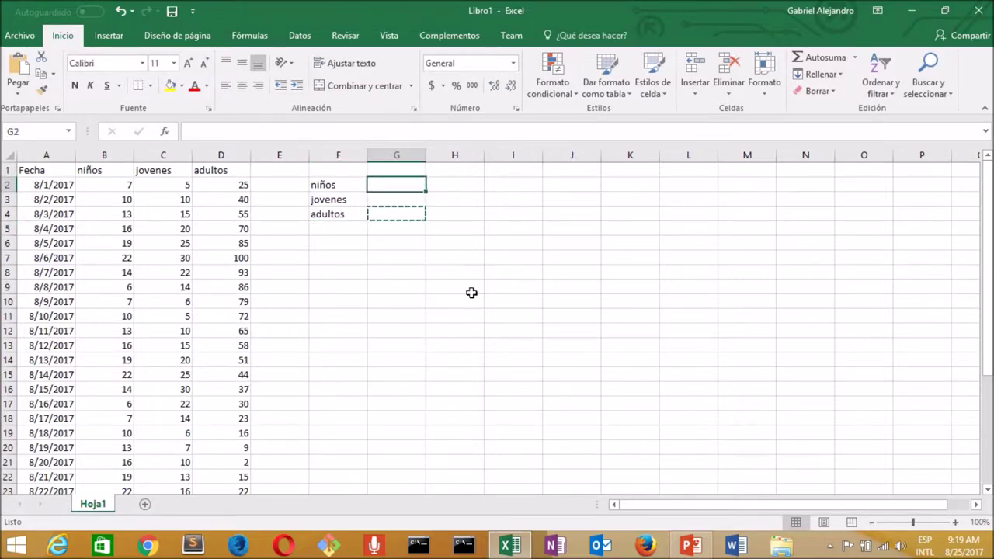
pyautogui.write('=')
pyautogui.scroll(-5, 334, 270)
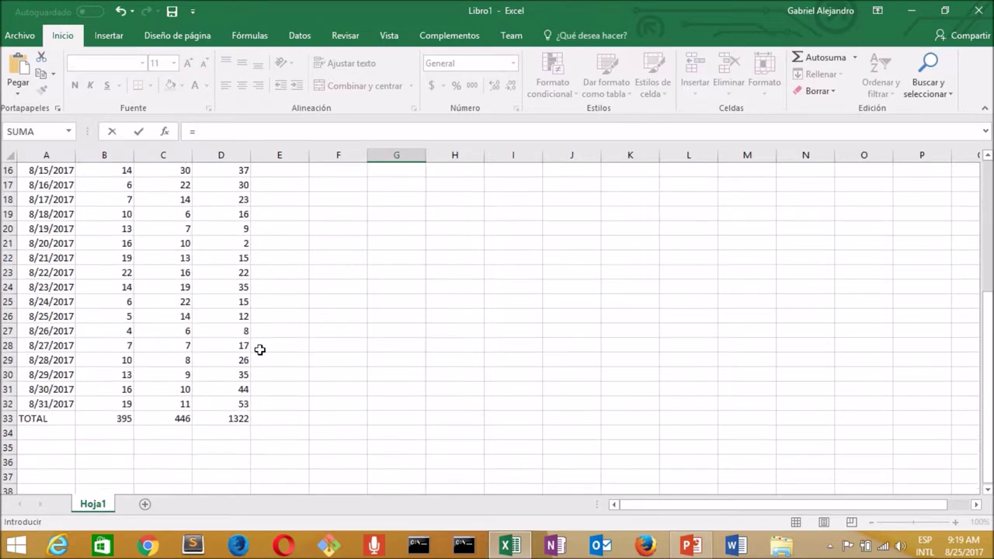
pyautogui.click(120, 418)
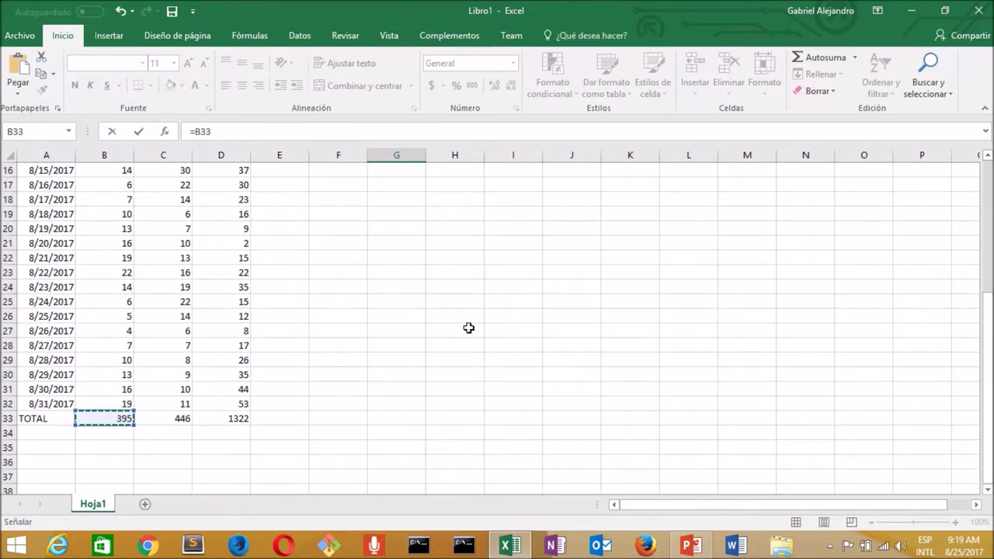
pyautogui.press('Return')
pyautogui.scroll(1, 402, 295)
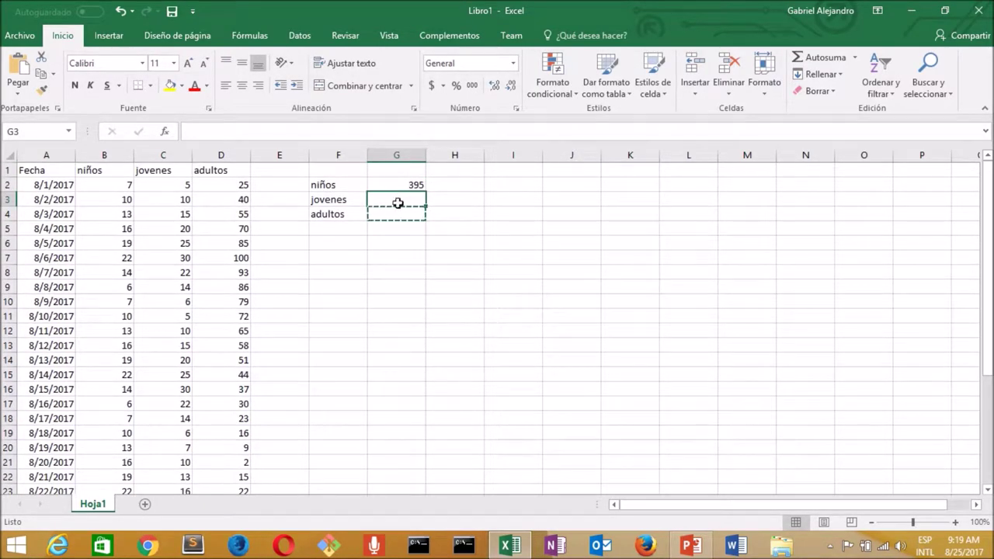
pyautogui.write('=')
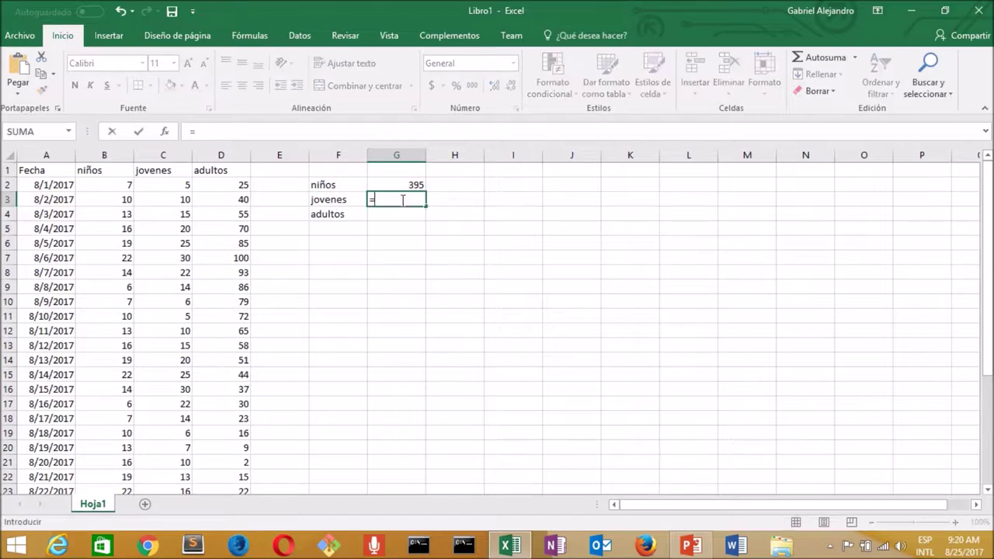
pyautogui.scroll(-2, 357, 259)
pyautogui.scroll(-3, 331, 333)
pyautogui.click(171, 417)
pyautogui.press('Return')
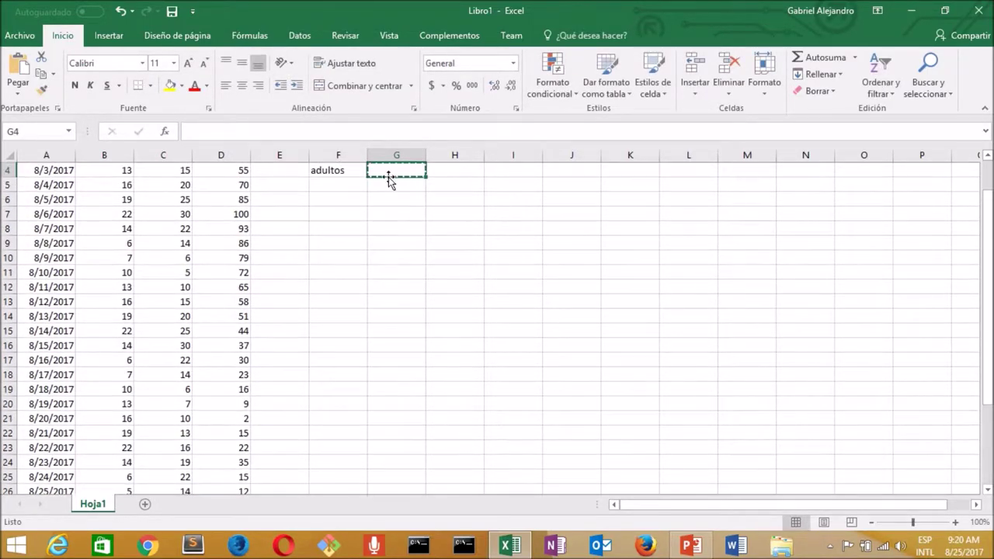
# Step: Link G4 to the adultos total in D33, showing 1322
pyautogui.write('=')
pyautogui.scroll(-2, 384, 264)
pyautogui.scroll(-3, 365, 319)
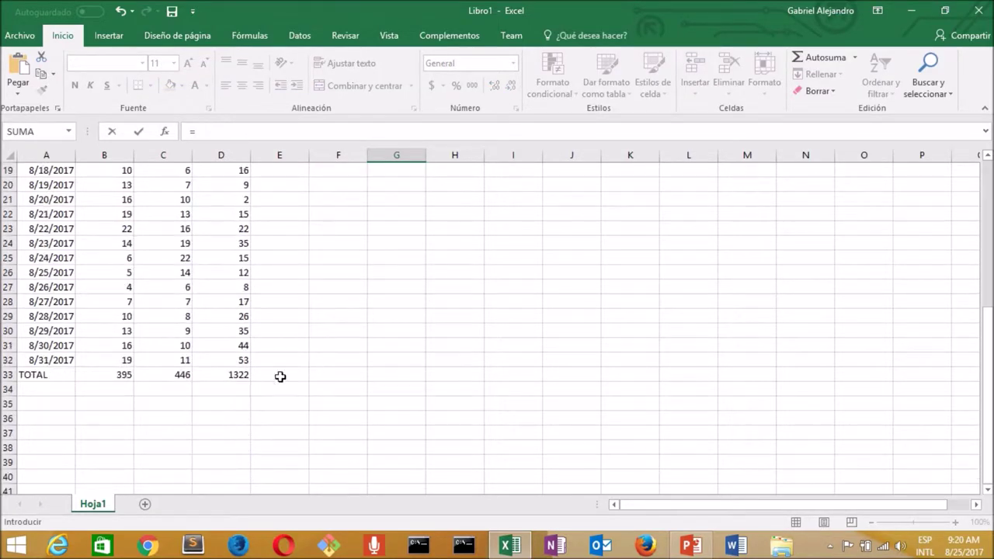
pyautogui.click(247, 374)
pyautogui.scroll(4, 449, 340)
pyautogui.press('Return')
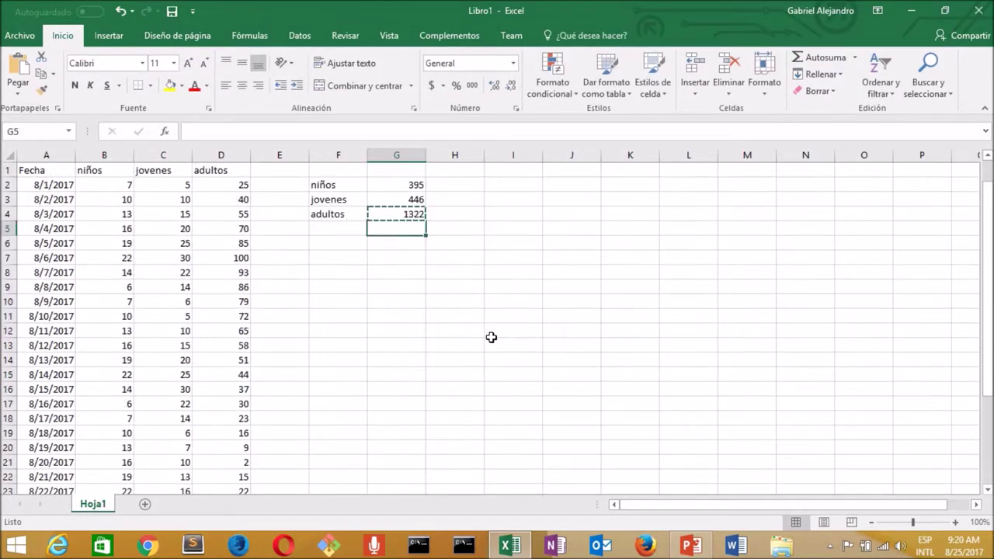
pyautogui.click(398, 284)
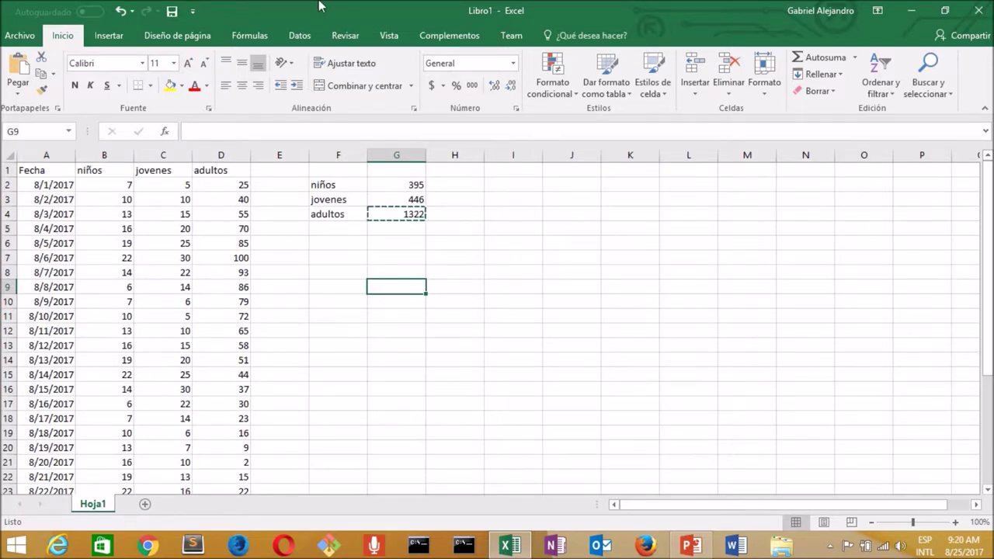
pyautogui.moveTo(319, 6)
# Step: Insert a clustered column chart of the summary range F2:G4
pyautogui.click(329, 183)
pyautogui.hotkey('shift', 'Down')
pyautogui.hotkey('shift', 'Down')
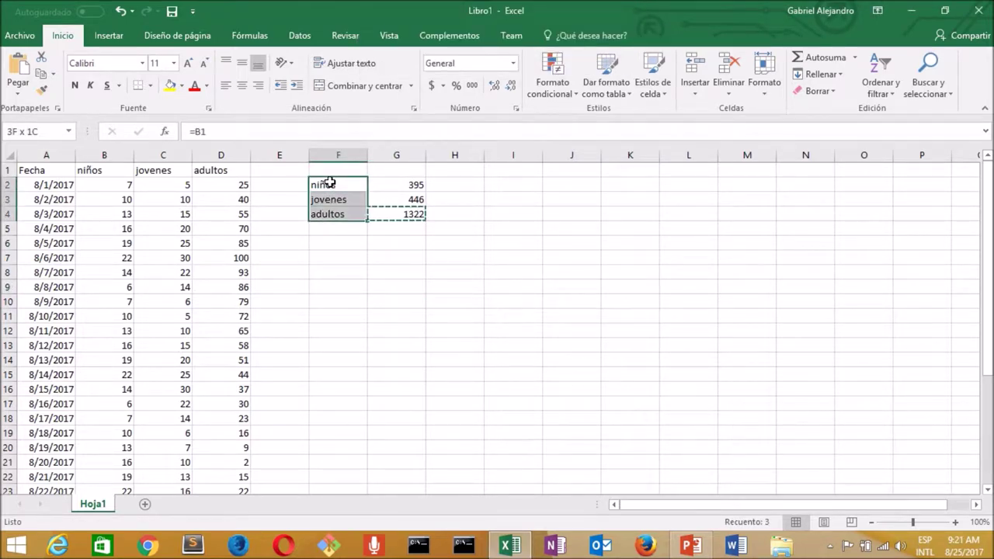
pyautogui.hotkey('shift', 'Right')
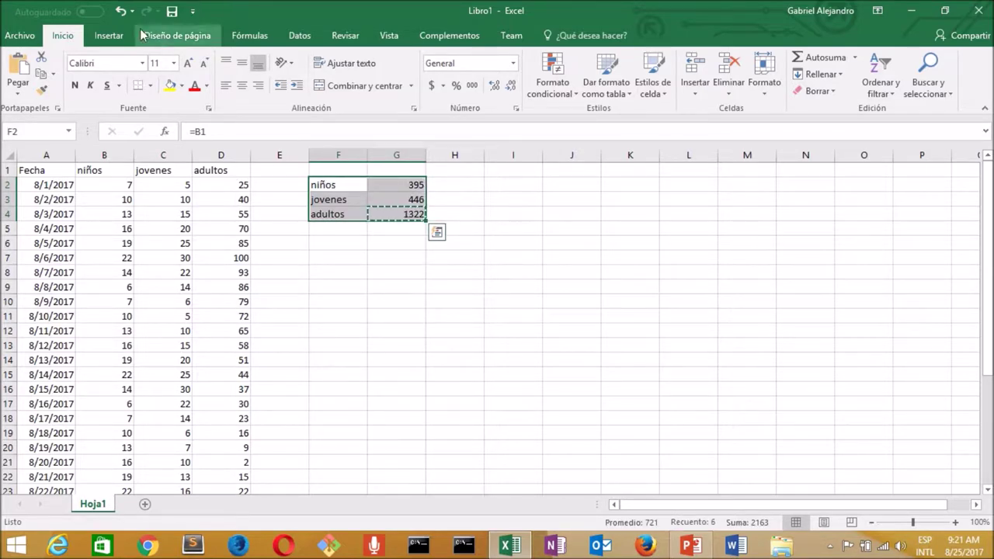
pyautogui.click(109, 36)
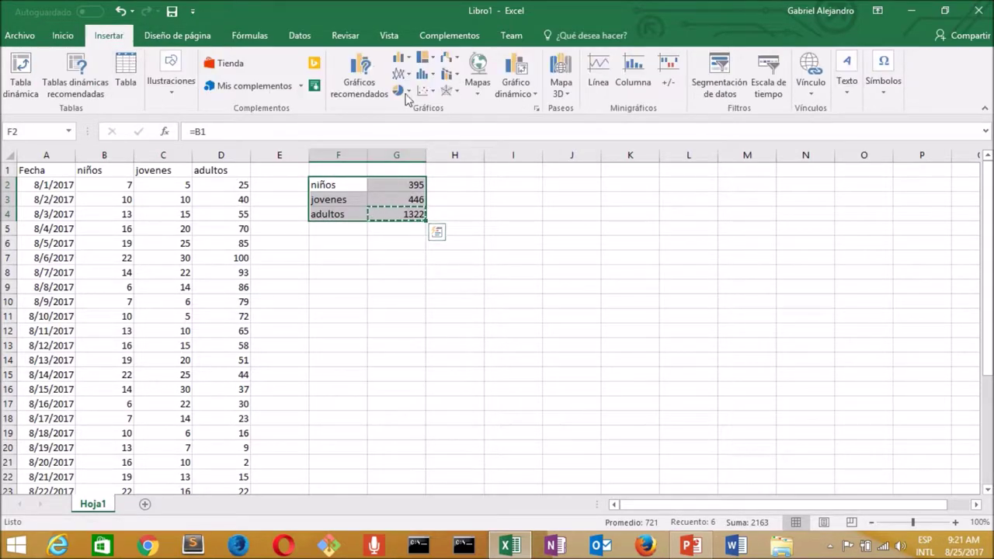
pyautogui.click(400, 58)
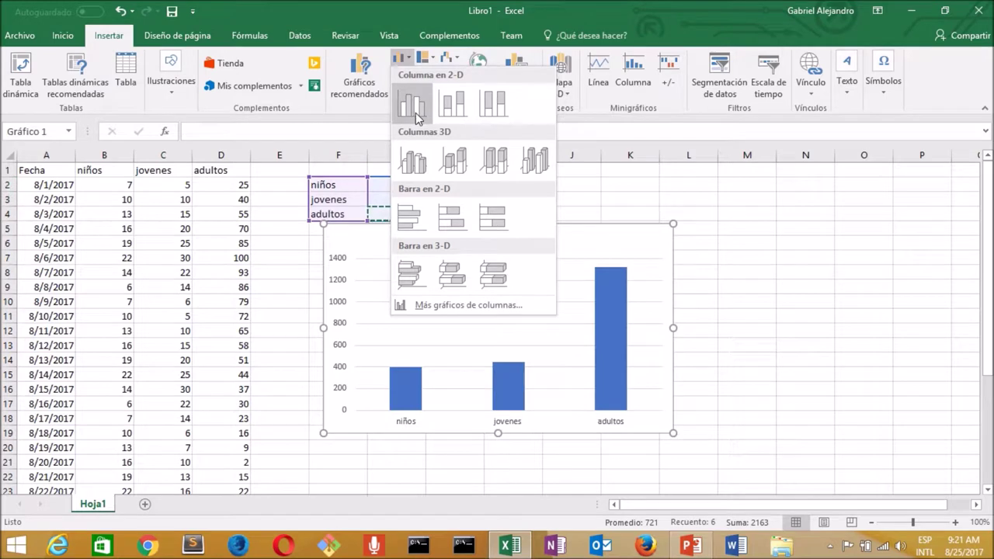
pyautogui.click(417, 116)
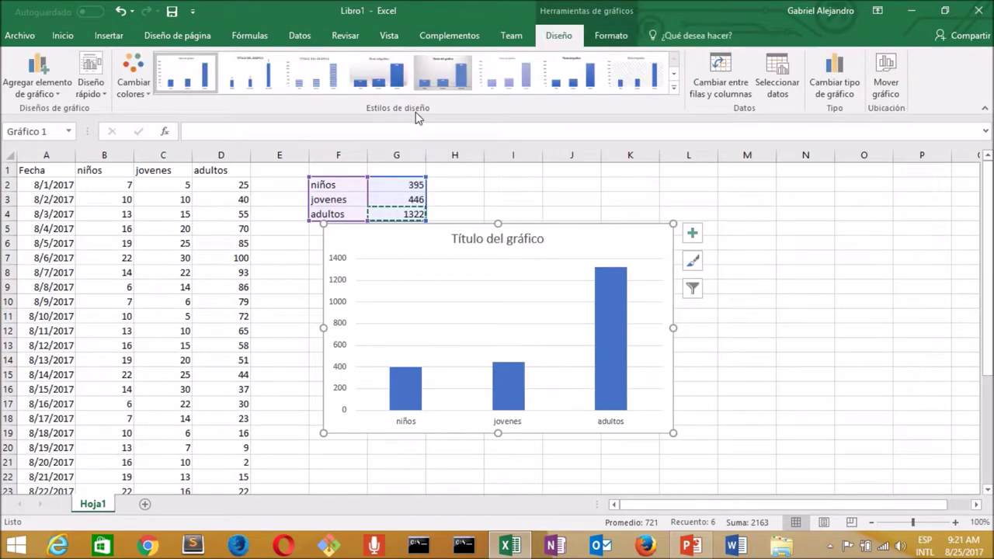
# Step: Add axis titles and name the vertical axis PERSONAS QUE ASISTIERON
pyautogui.click(693, 235)
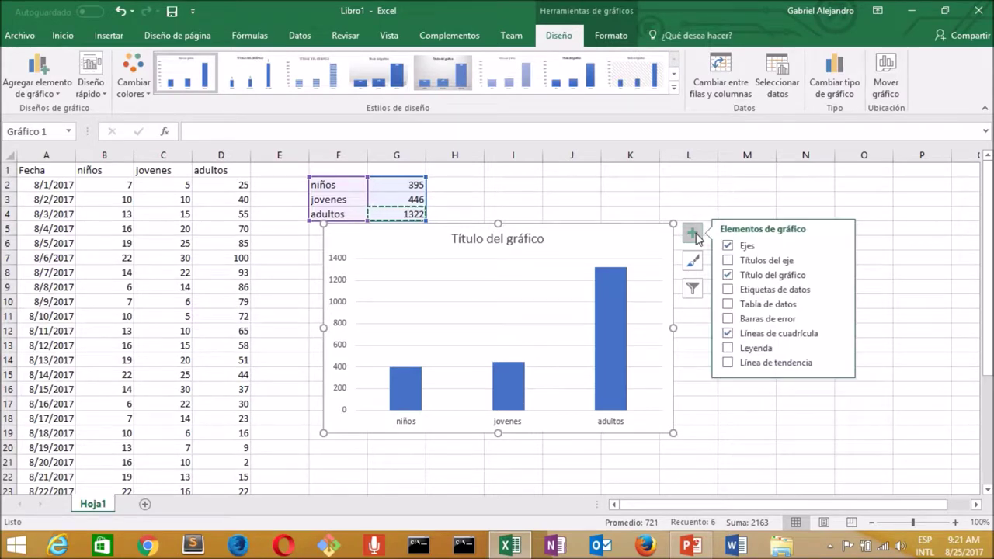
pyautogui.click(729, 260)
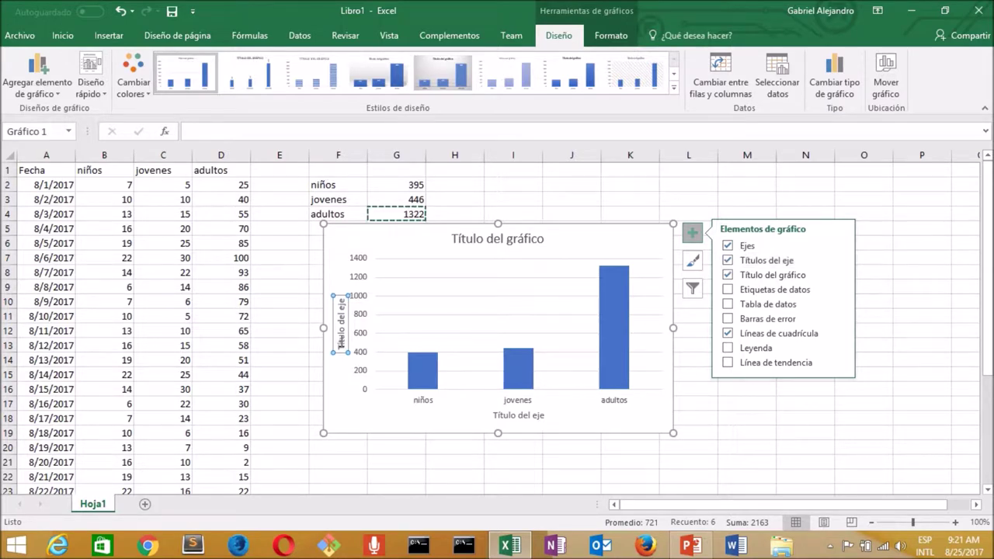
pyautogui.doubleClick(342, 341)
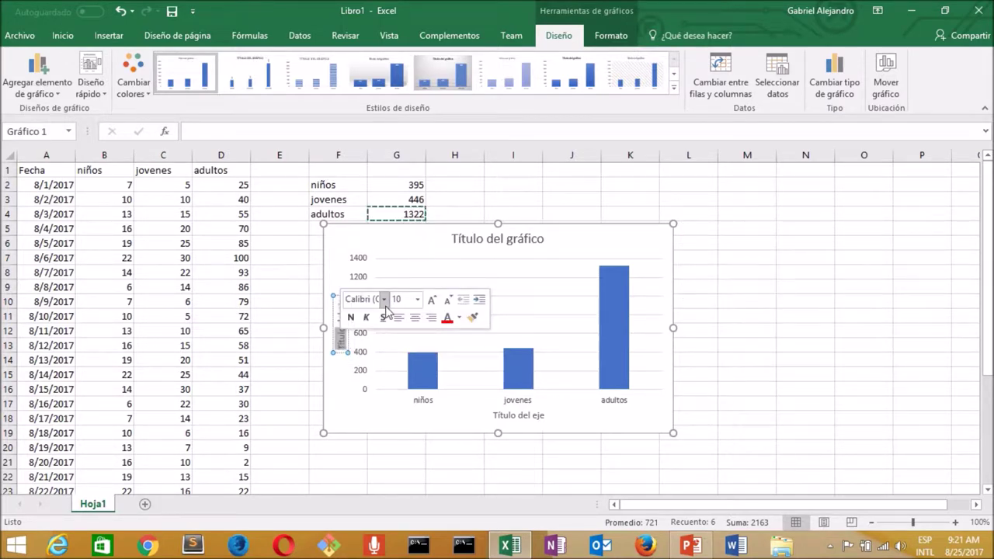
pyautogui.press('BackSpace')
pyautogui.press('Delete')
pyautogui.press('Delete')
pyautogui.press('Delete')
pyautogui.press('Delete')
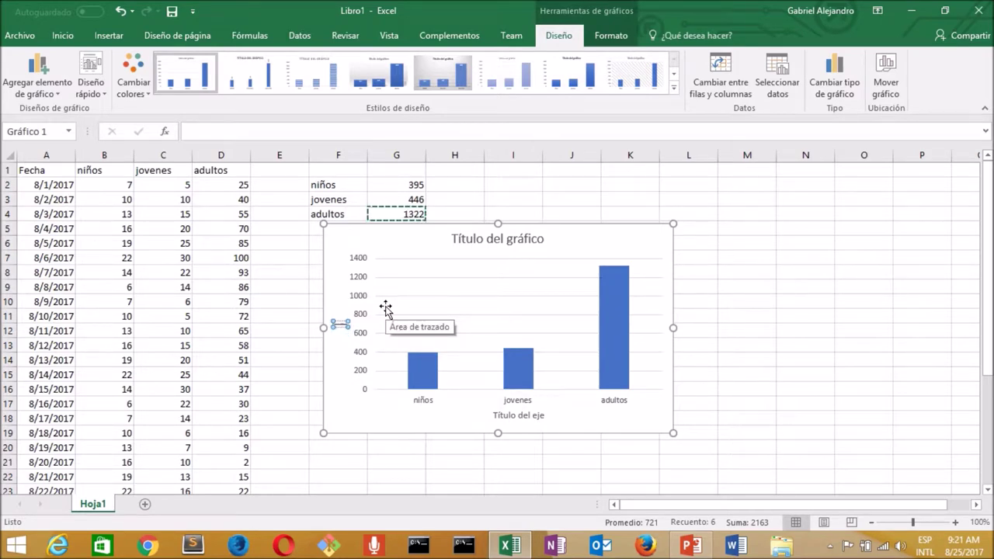
pyautogui.write('PERSONAS')
pyautogui.write('QUE ASISTIERON')
# Step: Replace the chart title with AGOSTO
pyautogui.click(501, 244)
pyautogui.click(543, 239)
pyautogui.press('BackSpace')
pyautogui.press('BackSpace')
pyautogui.press('BackSpace')
pyautogui.press('BackSpace')
pyautogui.press('BackSpace')
pyautogui.press('BackSpace')
pyautogui.press('BackSpace')
pyautogui.press('BackSpace')
pyautogui.press('BackSpace')
pyautogui.press('BackSpace')
pyautogui.press('BackSpace')
pyautogui.press('BackSpace')
pyautogui.press('BackSpace')
pyautogui.press('BackSpace')
pyautogui.press('BackSpace')
pyautogui.write('asi')
pyautogui.press('BackSpace')
pyautogui.press('BackSpace')
pyautogui.press('BackSpace')
pyautogui.write('AGOSTO')
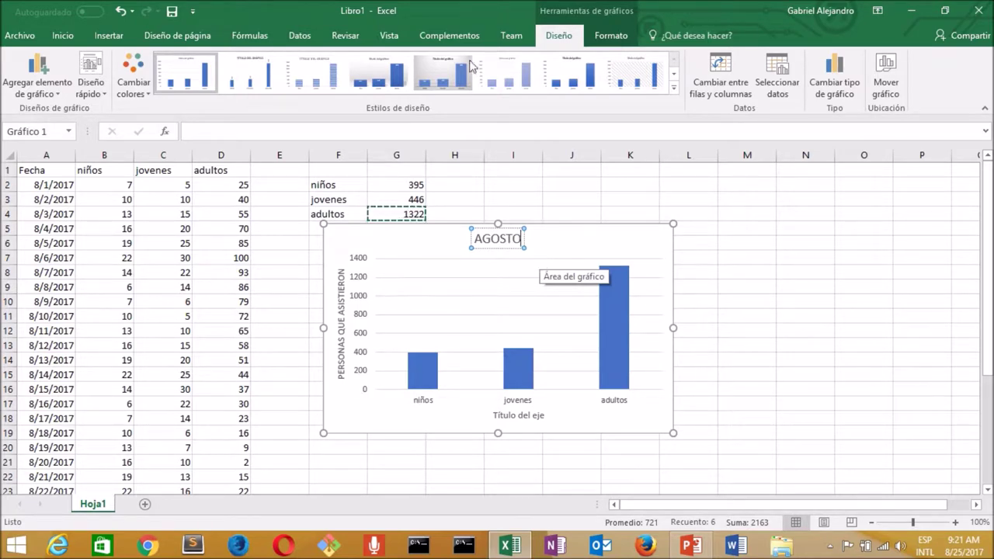
pyautogui.moveTo(466, 7)
pyautogui.click(383, 39)
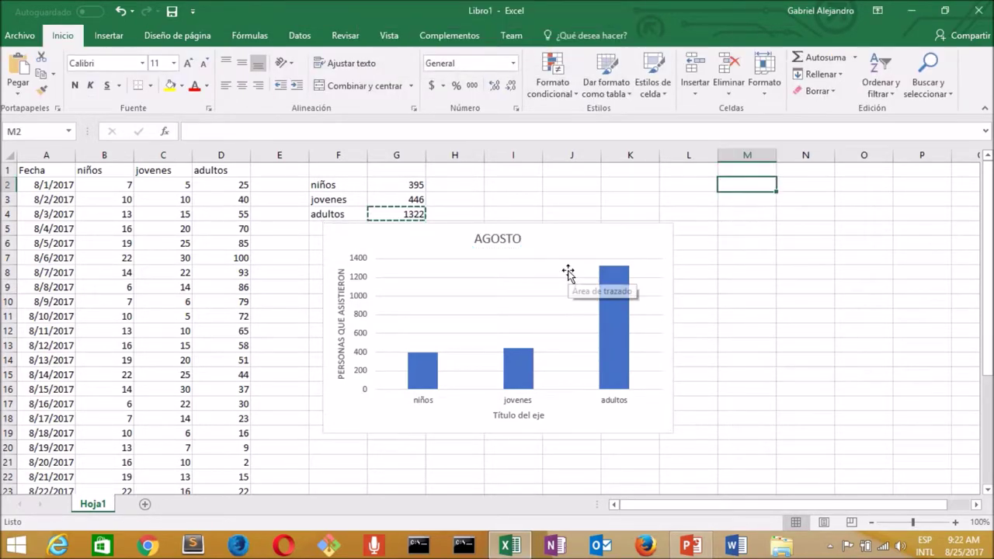
# Step: Apply the dark background chart style to the AGOSTO chart
pyautogui.click(575, 285)
pyautogui.click(575, 285)
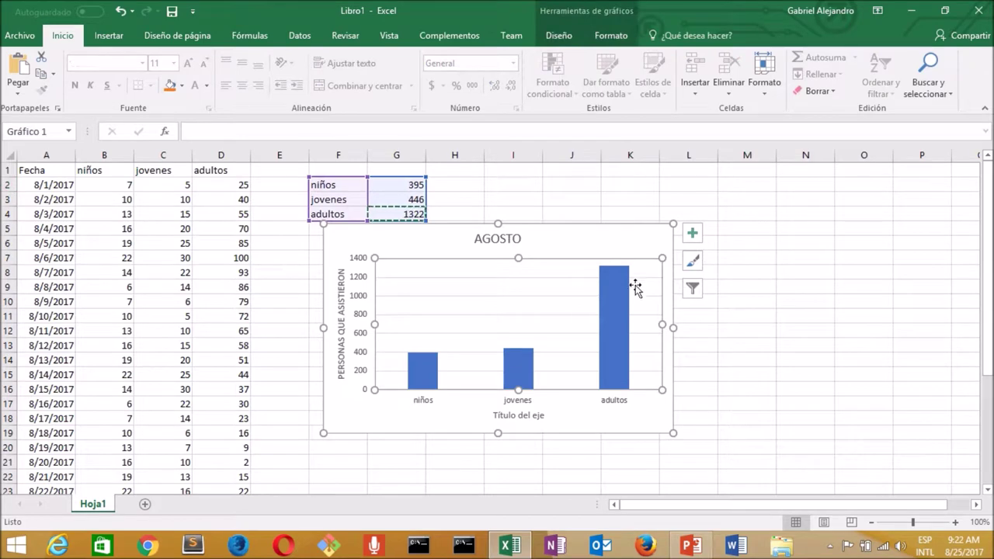
pyautogui.click(693, 264)
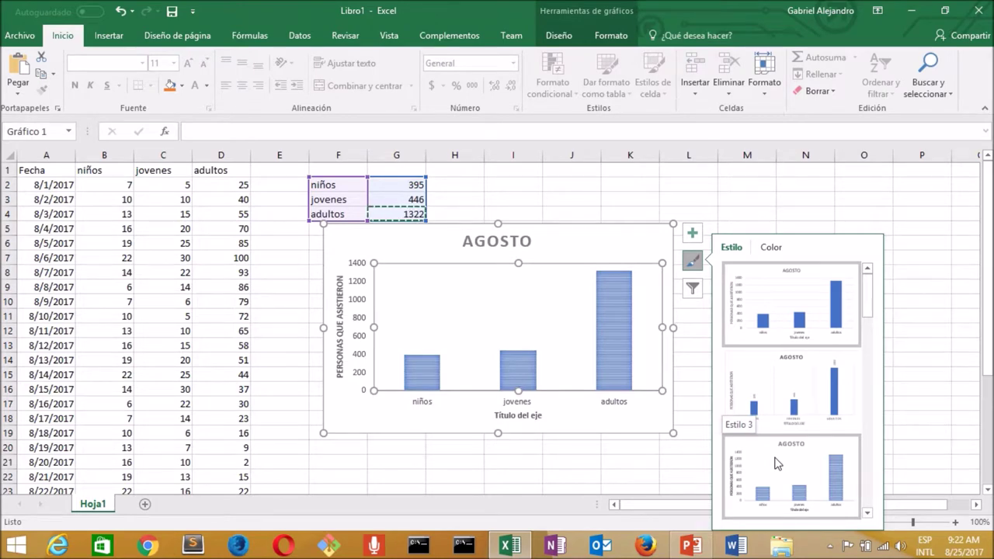
pyautogui.scroll(-3, 777, 463)
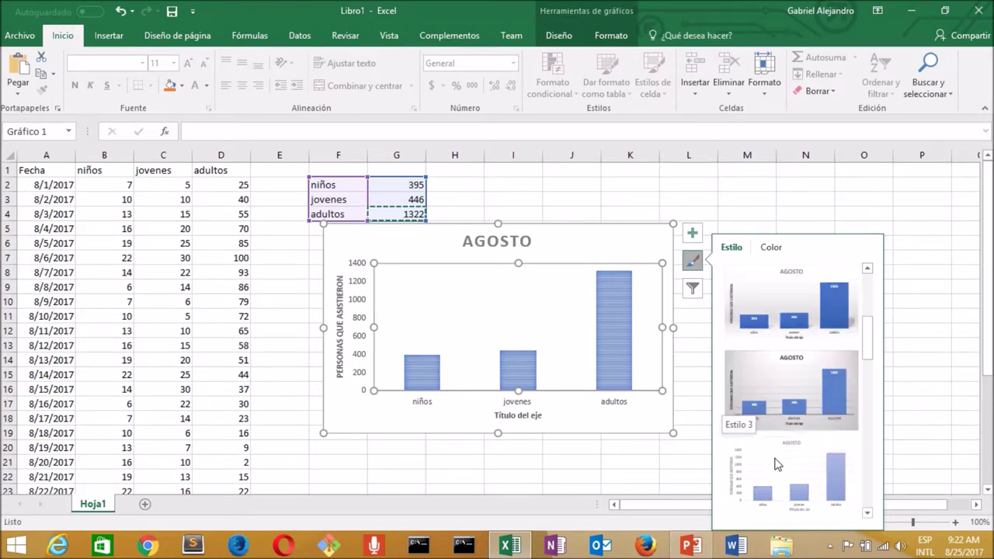
pyautogui.click(868, 513)
pyautogui.click(867, 512)
pyautogui.click(868, 513)
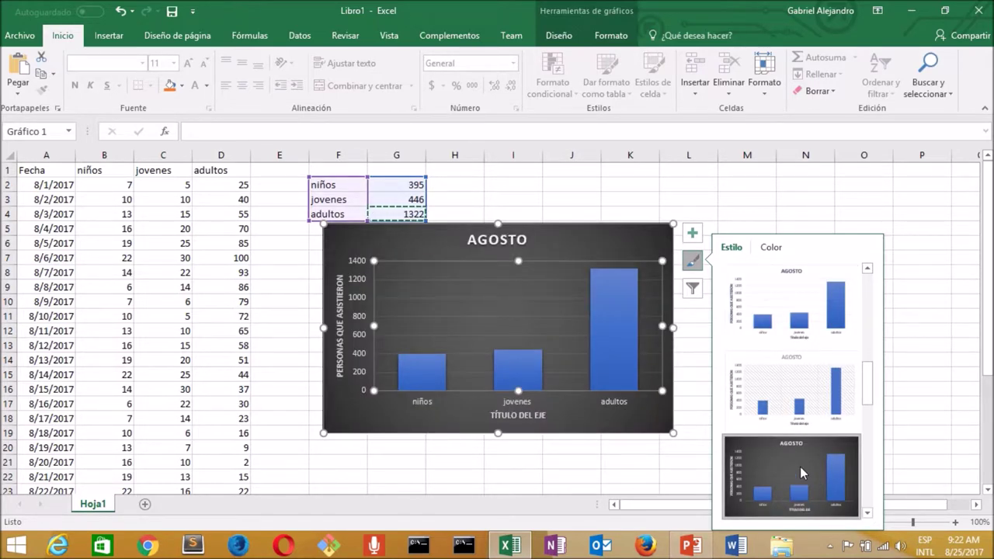
pyautogui.click(799, 466)
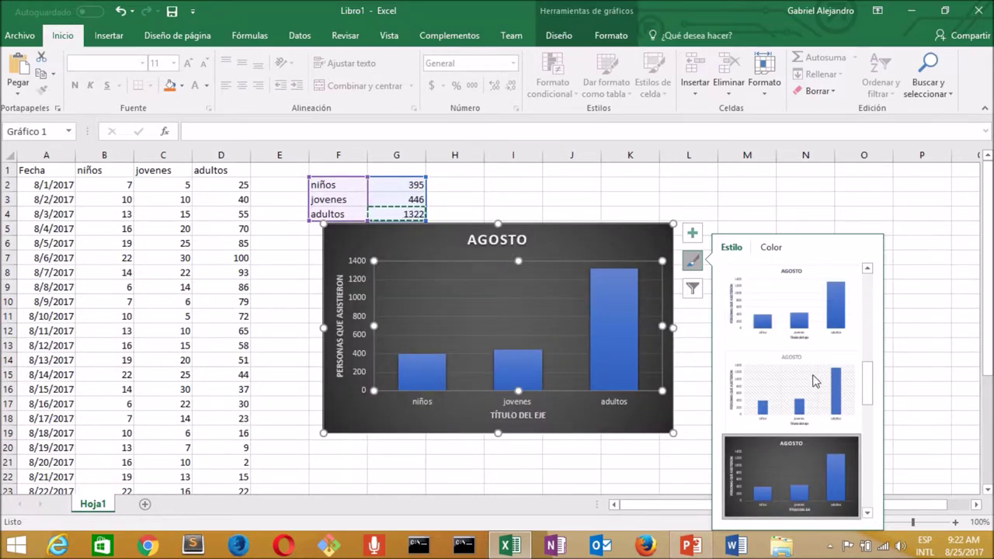
# Step: Color the bars with a blue monochrome palette
pyautogui.click(768, 249)
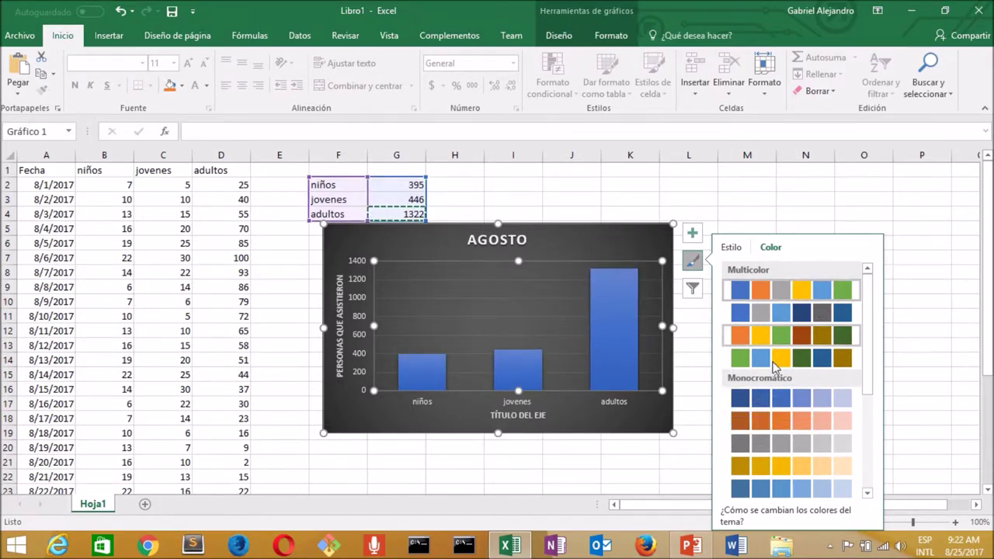
pyautogui.click(742, 340)
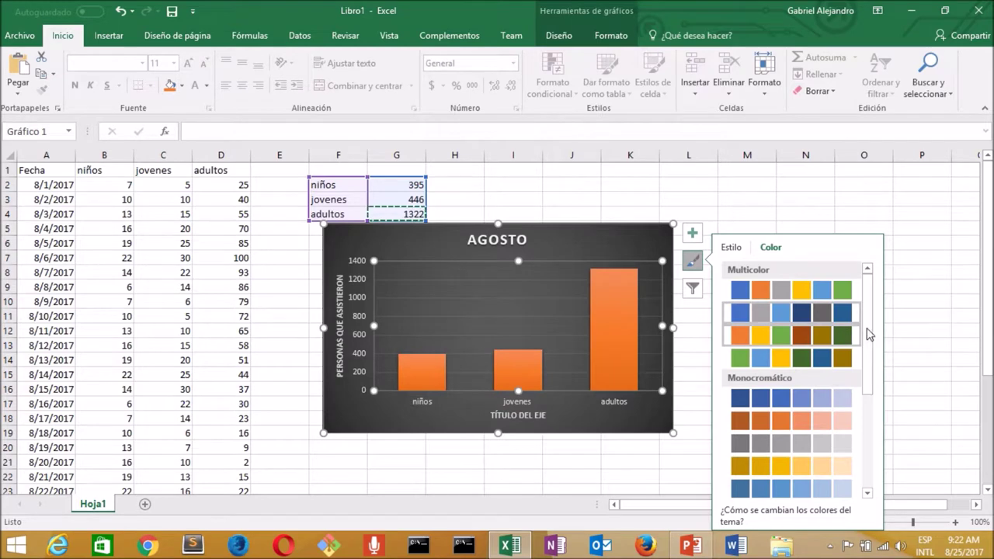
pyautogui.moveTo(869, 334); pyautogui.dragTo(869, 436)
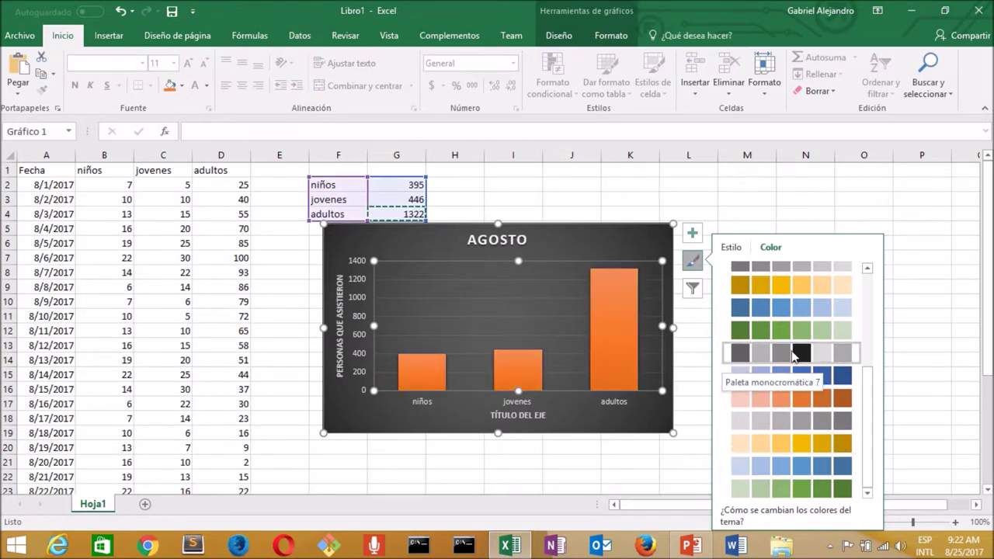
pyautogui.click(775, 308)
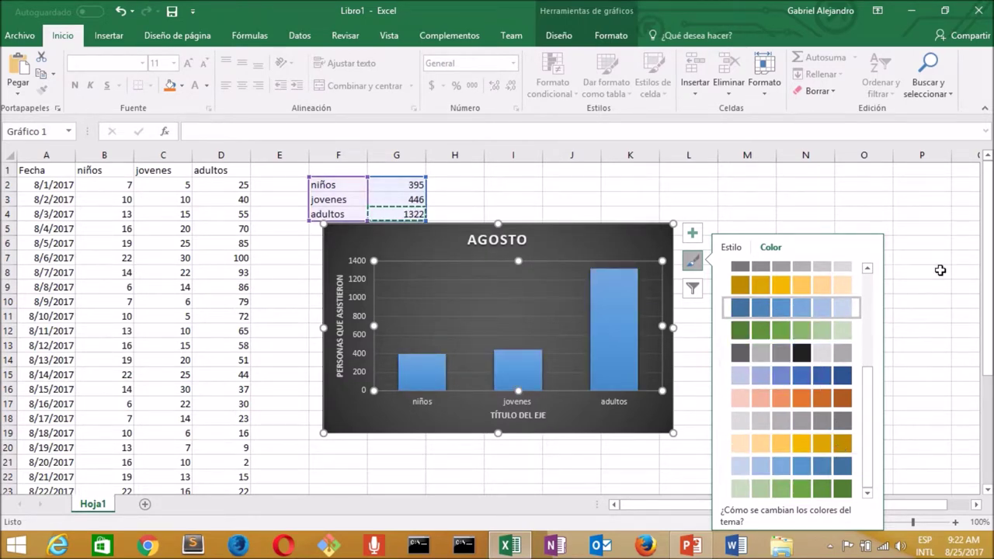
# Step: Move the AGOSTO chart up and right to sit beside the summary block
pyautogui.moveTo(393, 5)
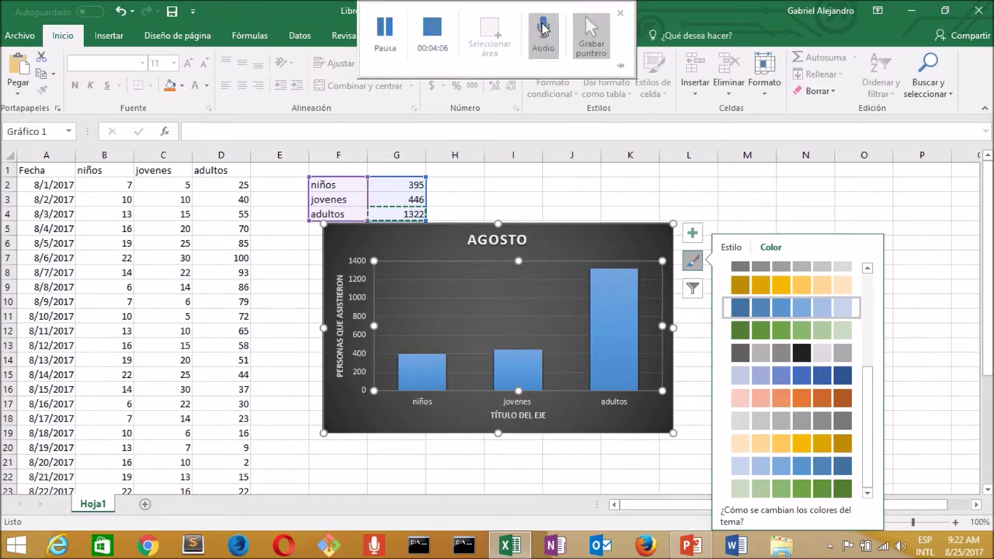
pyautogui.click(383, 37)
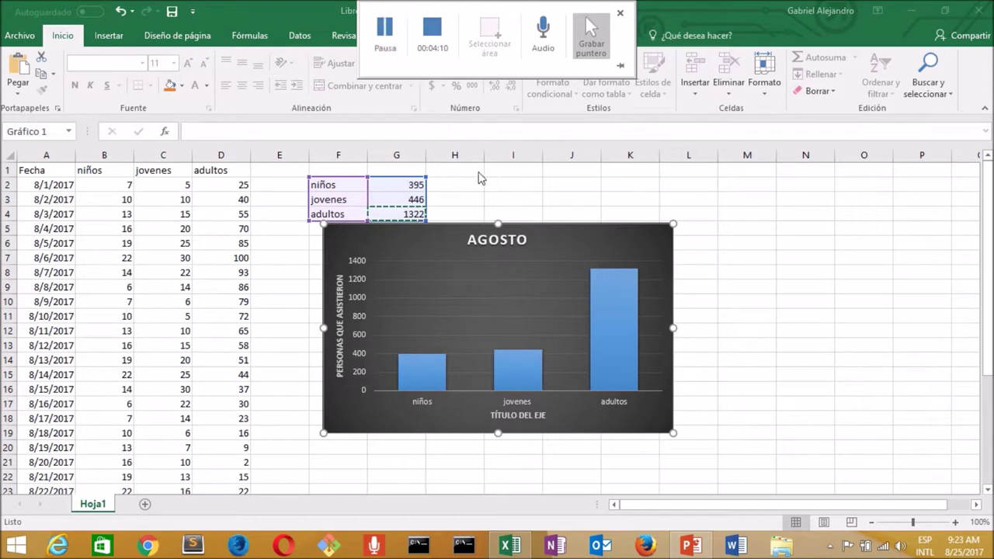
pyautogui.click(562, 241)
pyautogui.moveTo(611, 238); pyautogui.dragTo(830, 179)
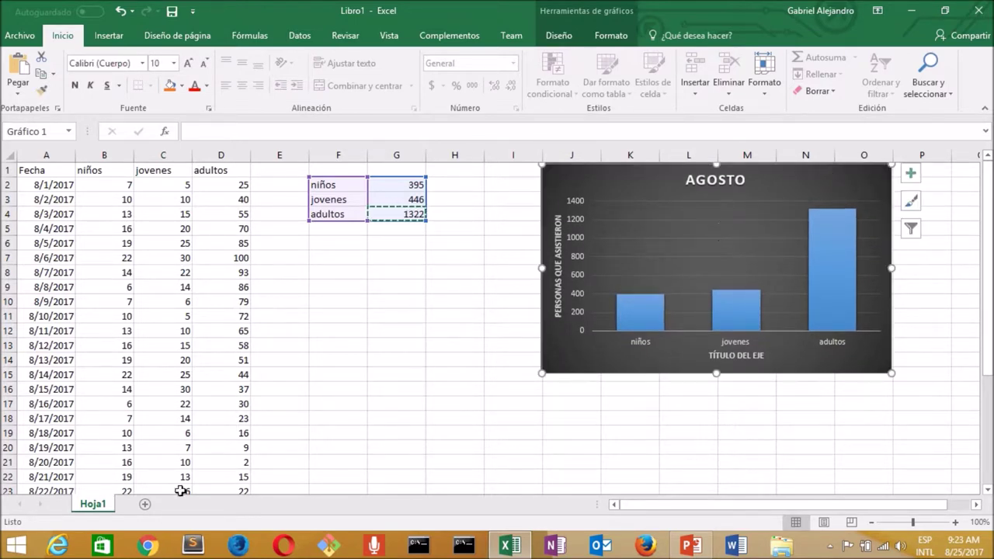
# Step: Add a new sheet Hoja2 and link its B2 to the niños label in Hoja1!F2
pyautogui.click(144, 504)
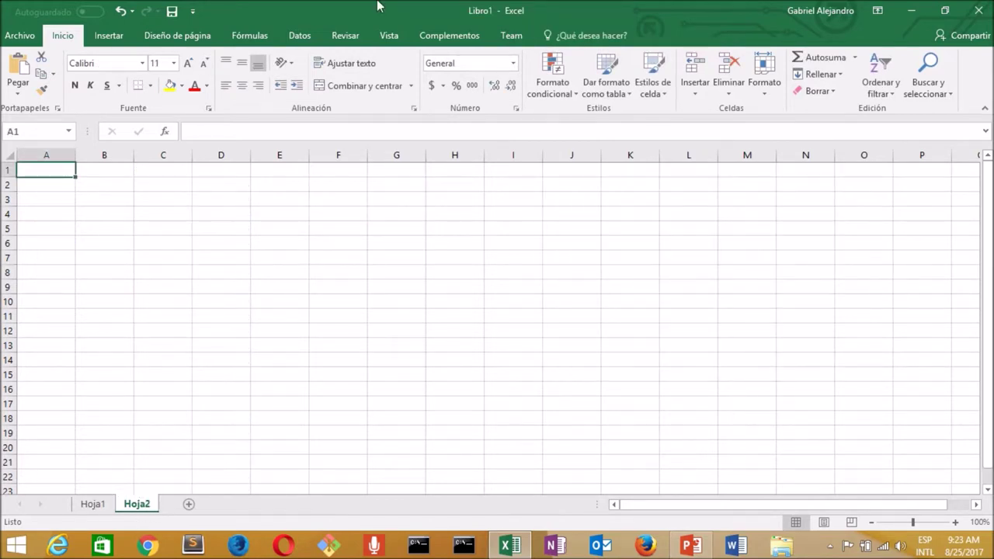
pyautogui.moveTo(461, 7)
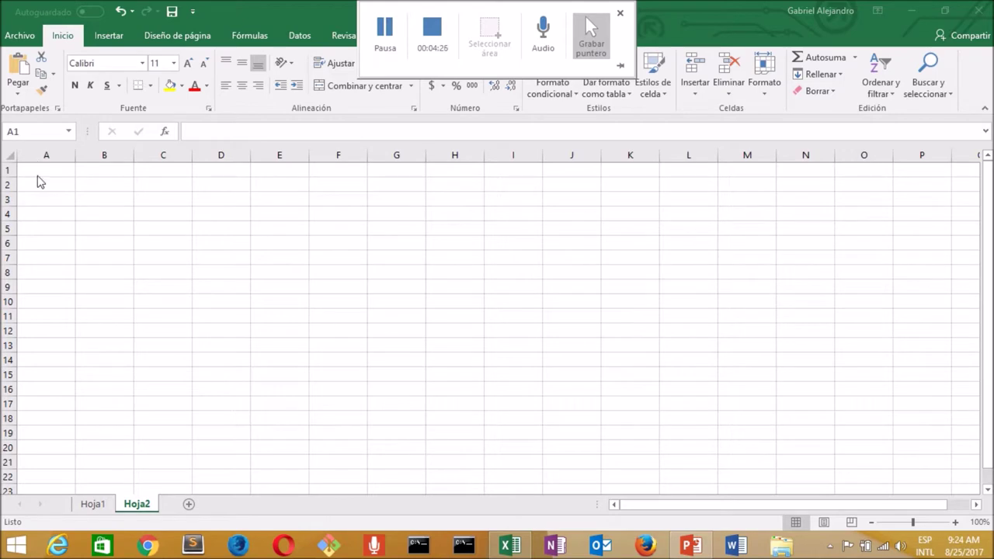
pyautogui.click(115, 191)
pyautogui.write('=')
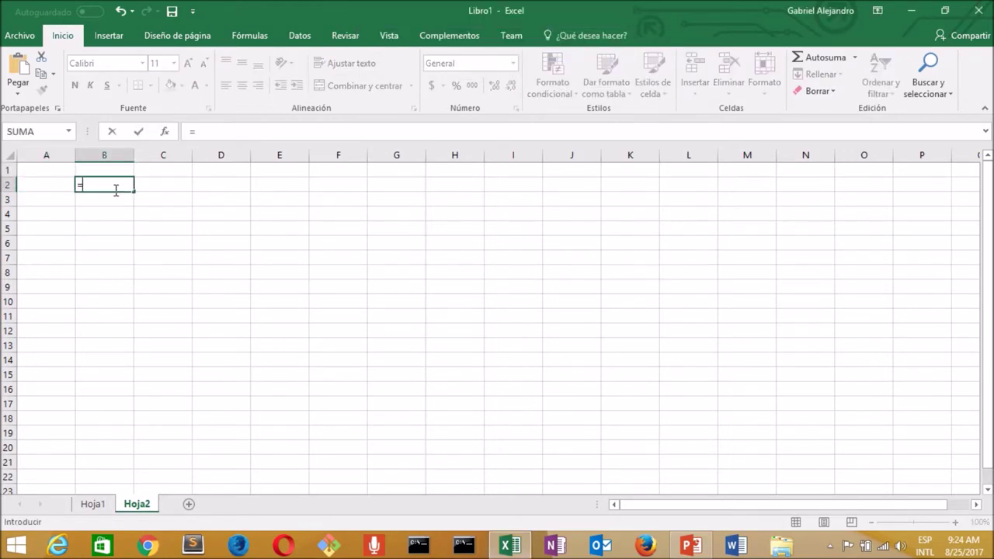
pyautogui.click(137, 504)
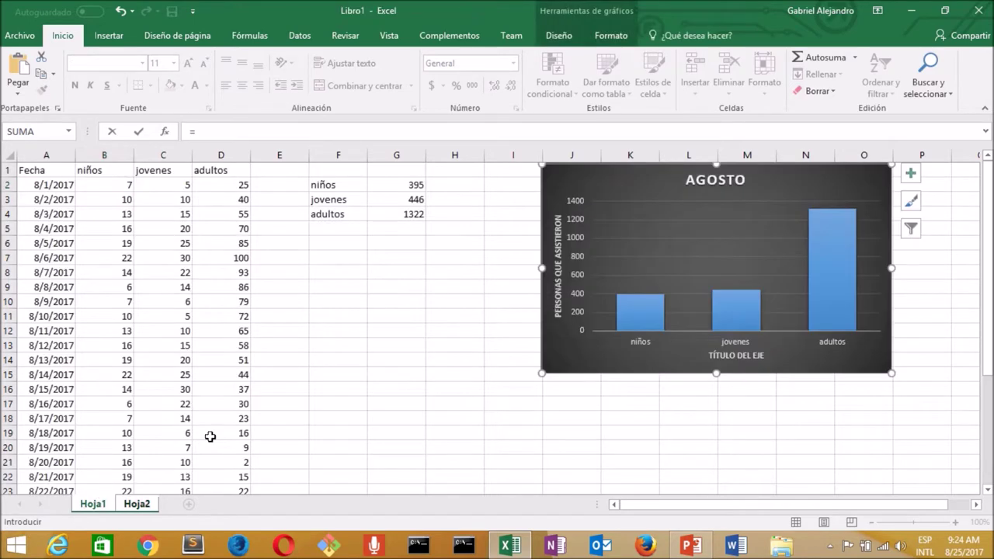
pyautogui.click(331, 186)
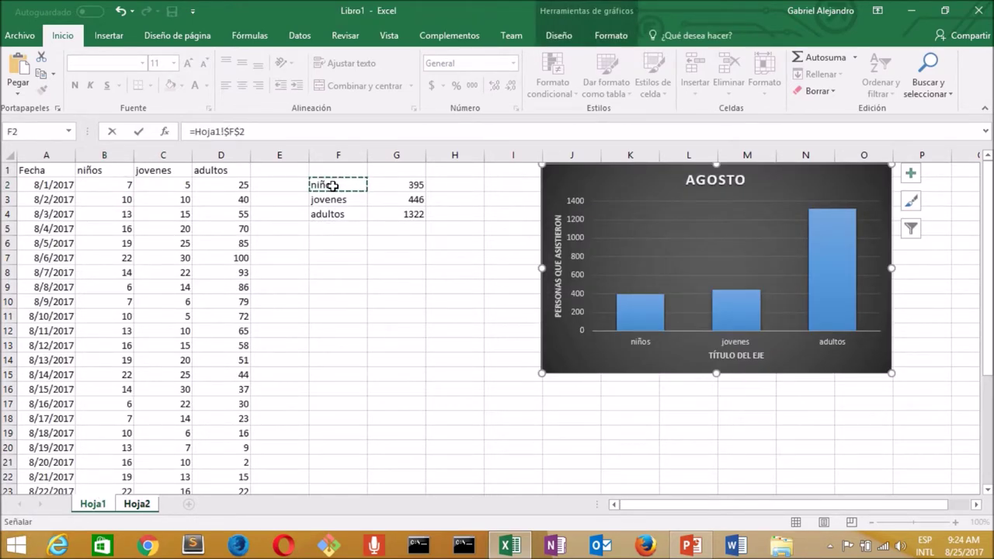
pyautogui.press('Return')
# Step: Fill the B2 link down, then clear the wrongly copied labels from B3 and B4
pyautogui.click(125, 184)
pyautogui.moveTo(134, 192); pyautogui.dragTo(135, 227)
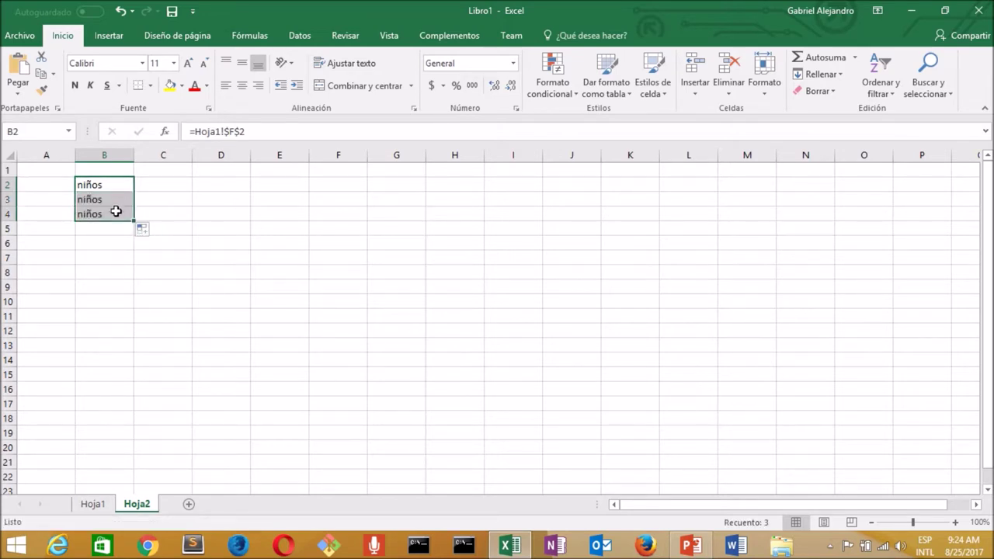
pyautogui.click(116, 217)
pyautogui.press('Delete')
pyautogui.click(121, 200)
pyautogui.press('Delete')
pyautogui.click(122, 186)
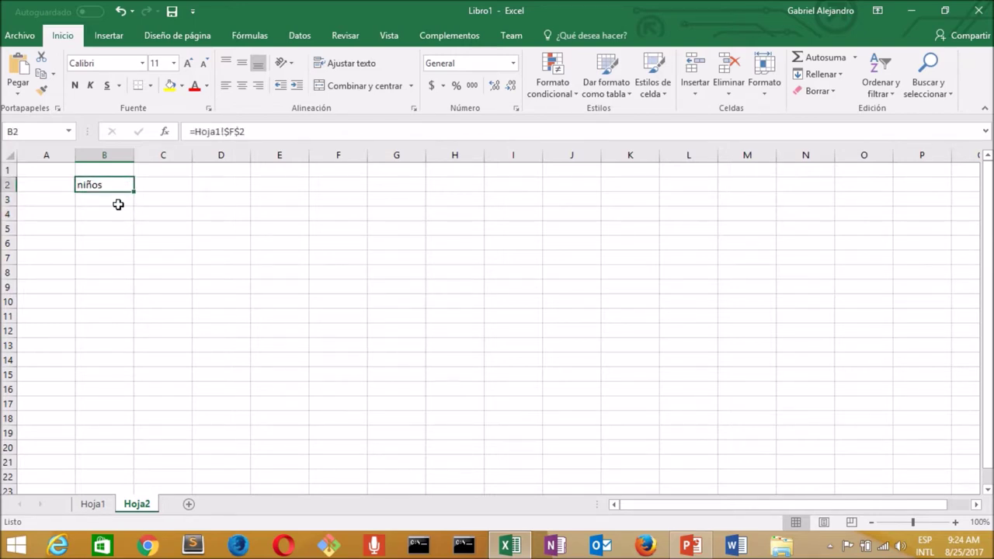
# Step: Link B3 and B4 to the jovenes and adultos labels in Hoja1!F3 and F4
pyautogui.click(116, 204)
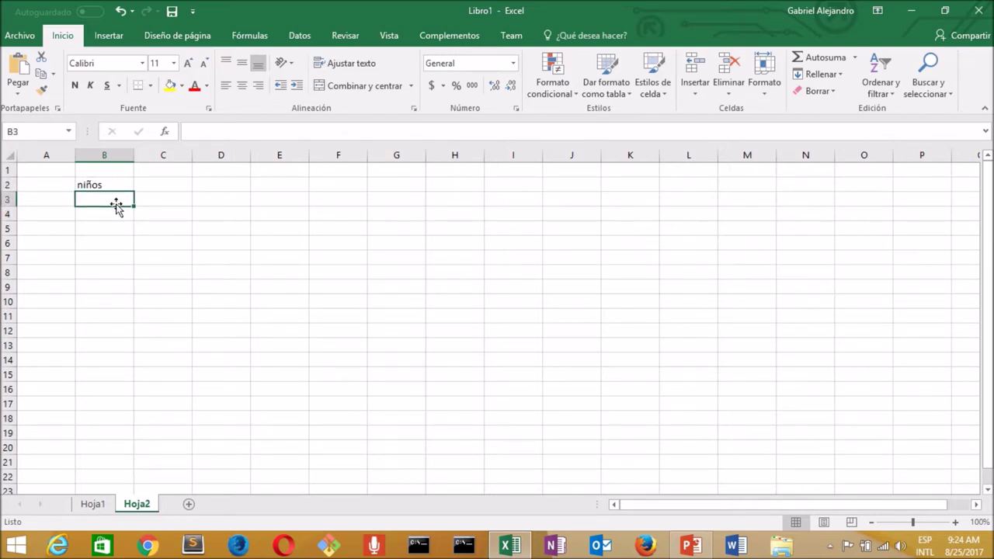
pyautogui.write('=')
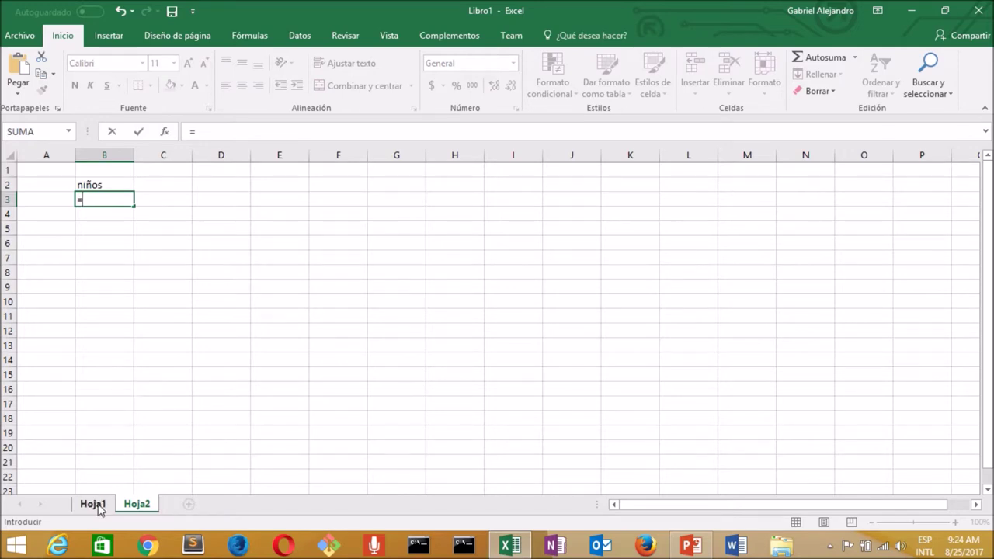
pyautogui.click(95, 505)
pyautogui.click(328, 200)
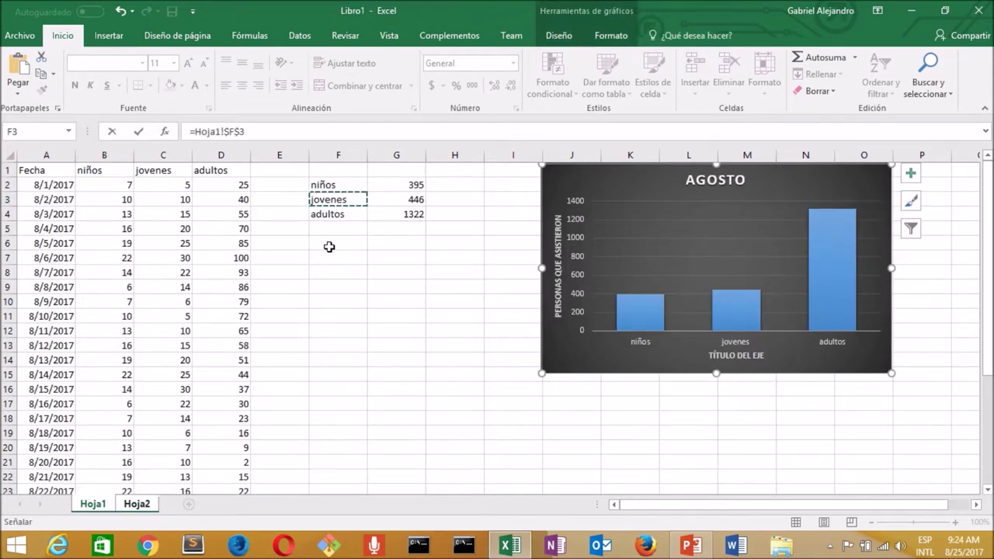
pyautogui.press('Return')
pyautogui.write('=')
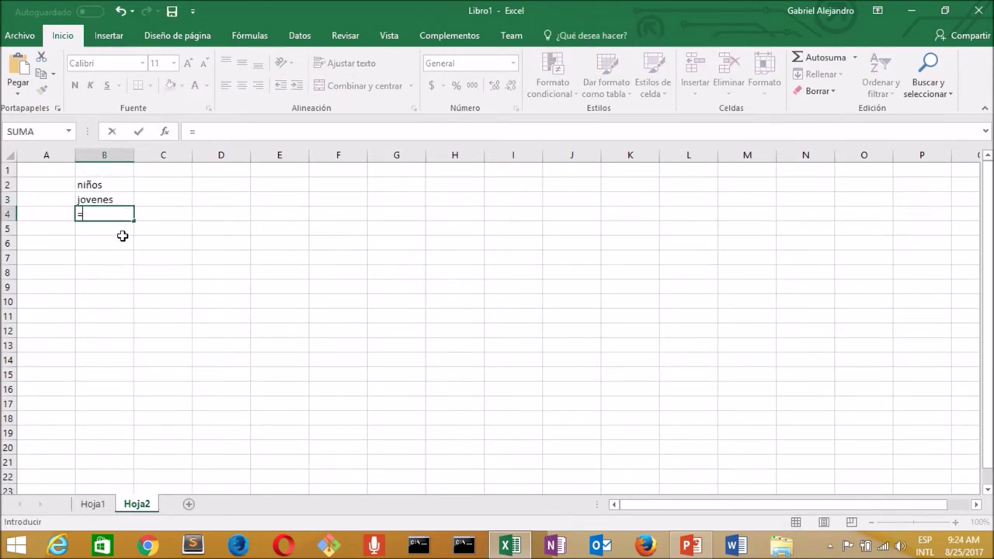
pyautogui.click(93, 505)
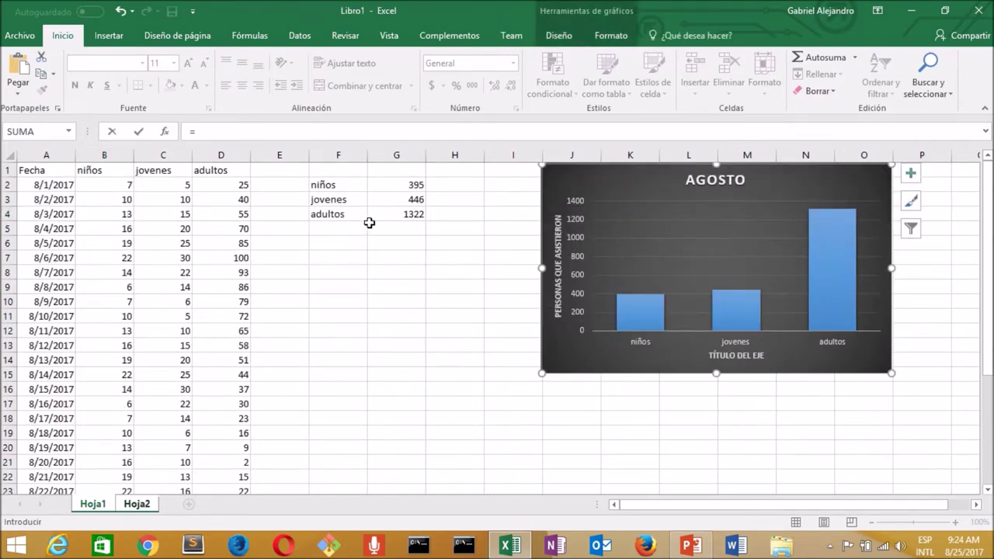
pyautogui.click(339, 215)
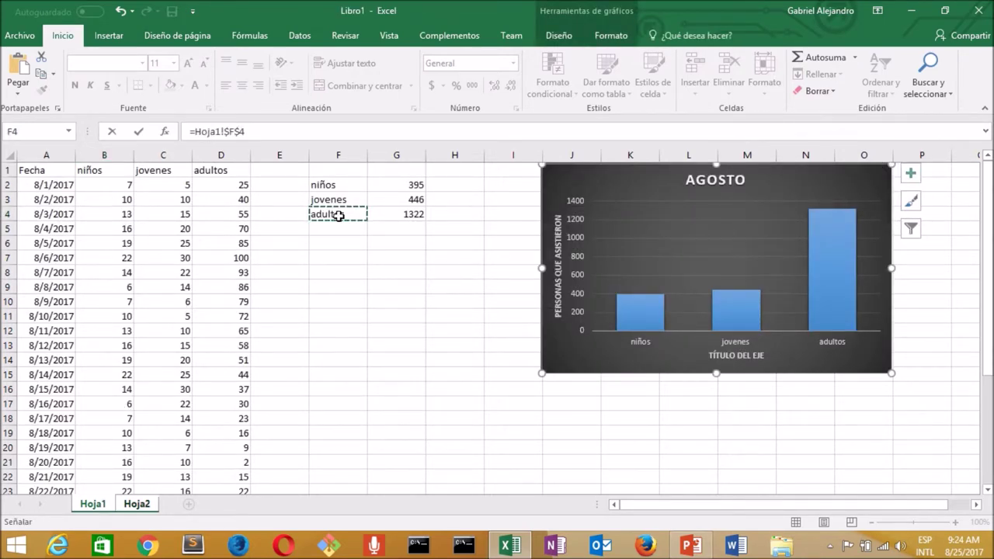
pyautogui.press('Return')
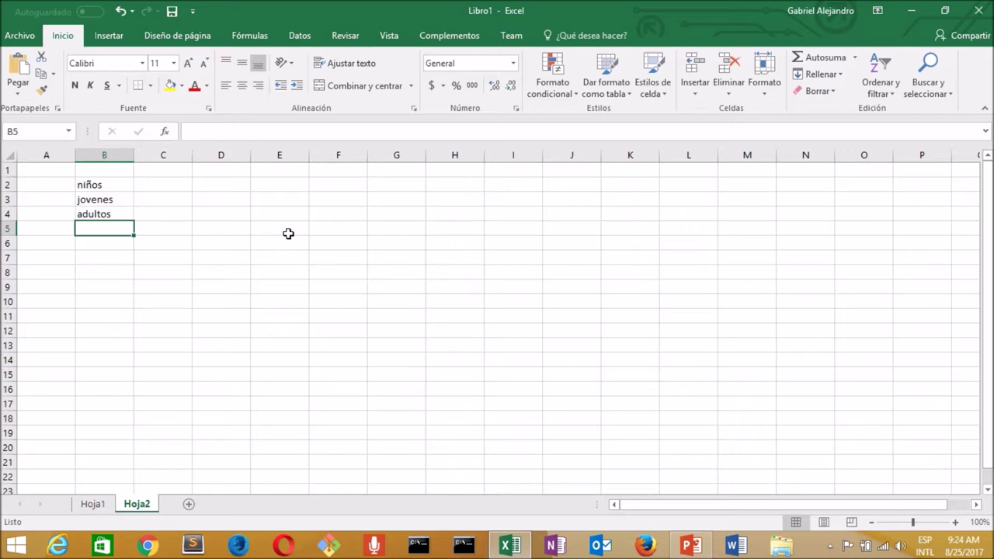
pyautogui.click(93, 504)
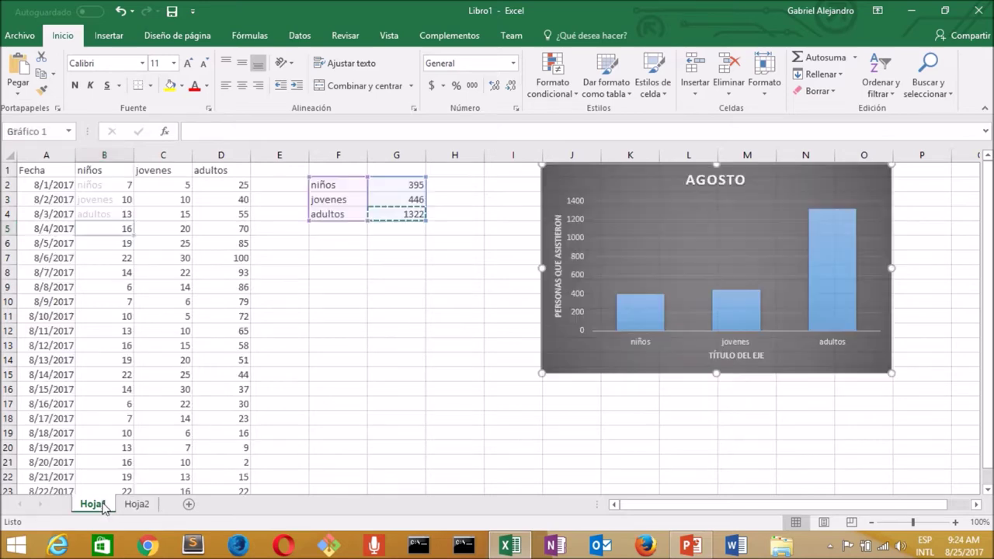
pyautogui.click(334, 226)
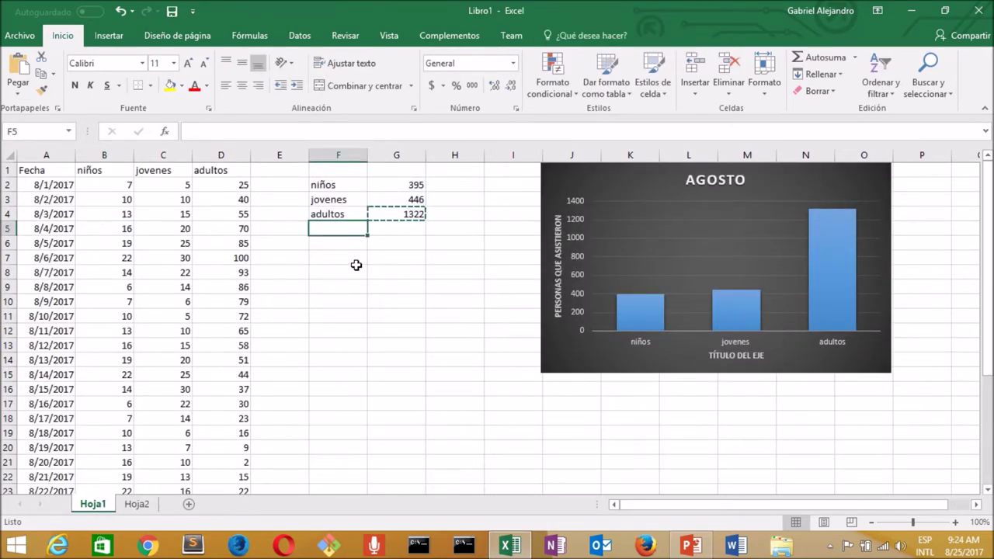
# Step: Label F5 TOTAL and enter =SUMA(G2:G4) in G5, giving 2163
pyautogui.write('TOTAL')
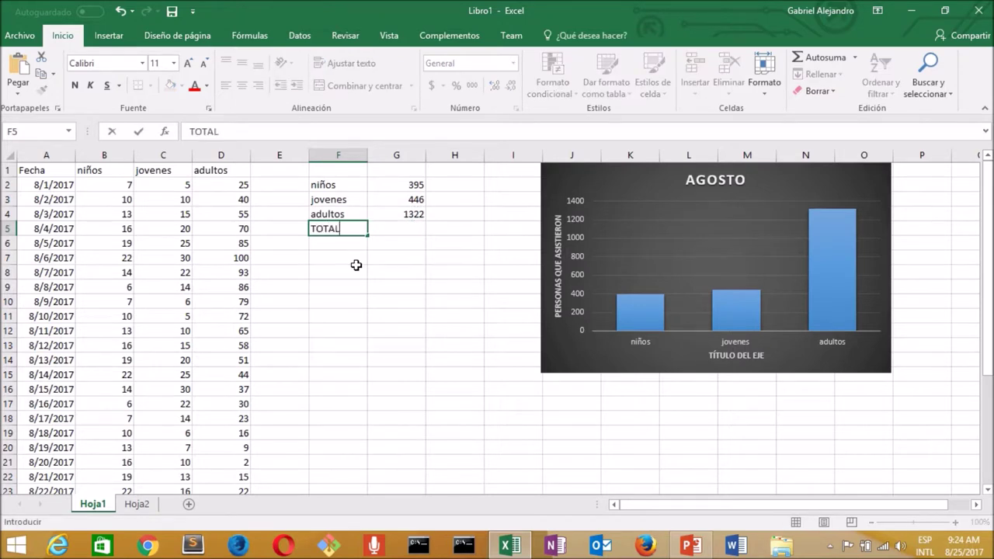
pyautogui.press('Tab')
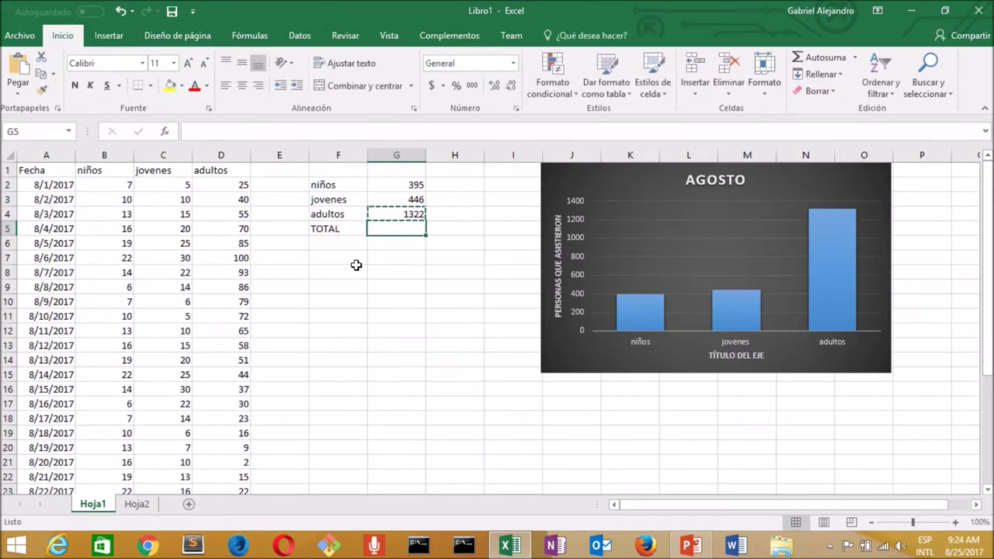
pyautogui.write('=SUMA')
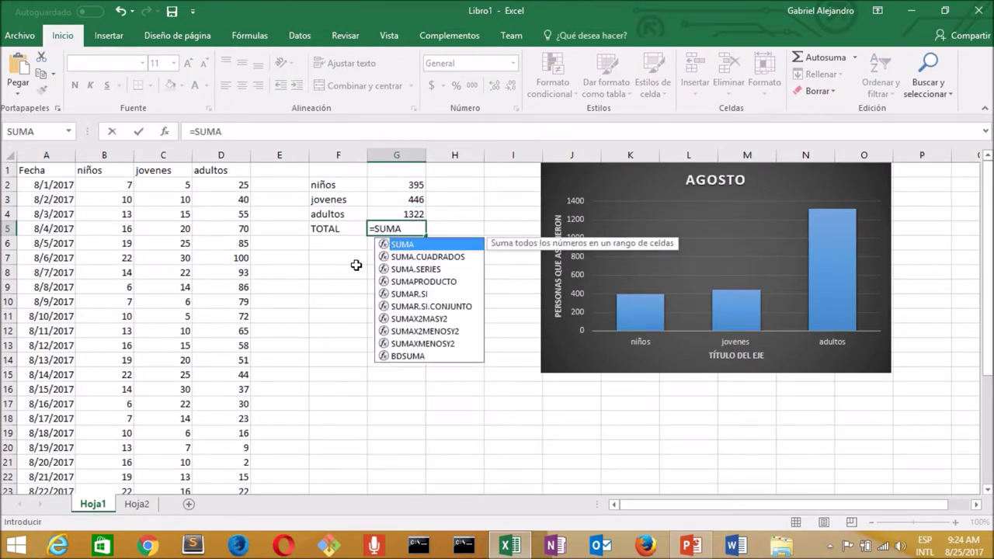
pyautogui.write('(')
pyautogui.click(406, 184)
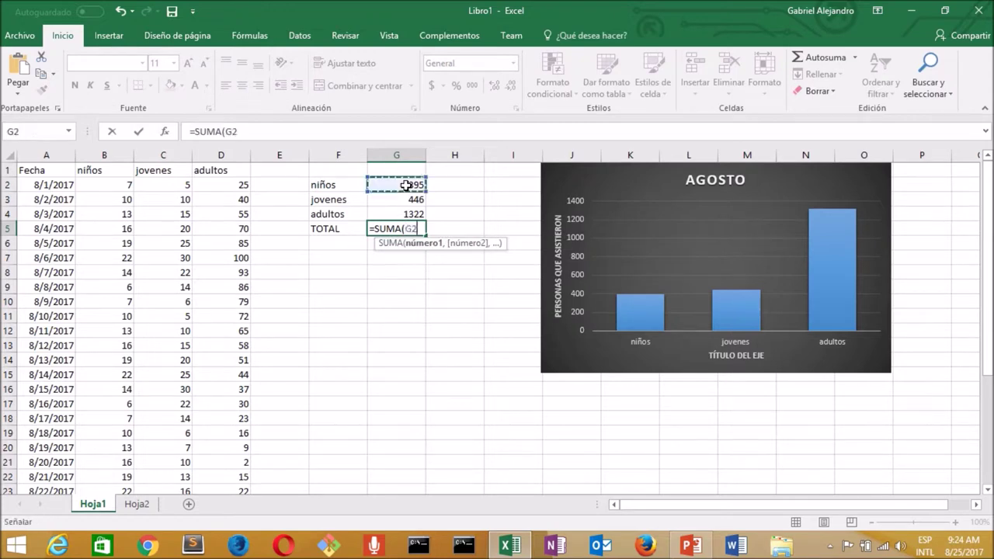
pyautogui.hotkey('shift', 'Down')
pyautogui.hotkey('shift', 'Down')
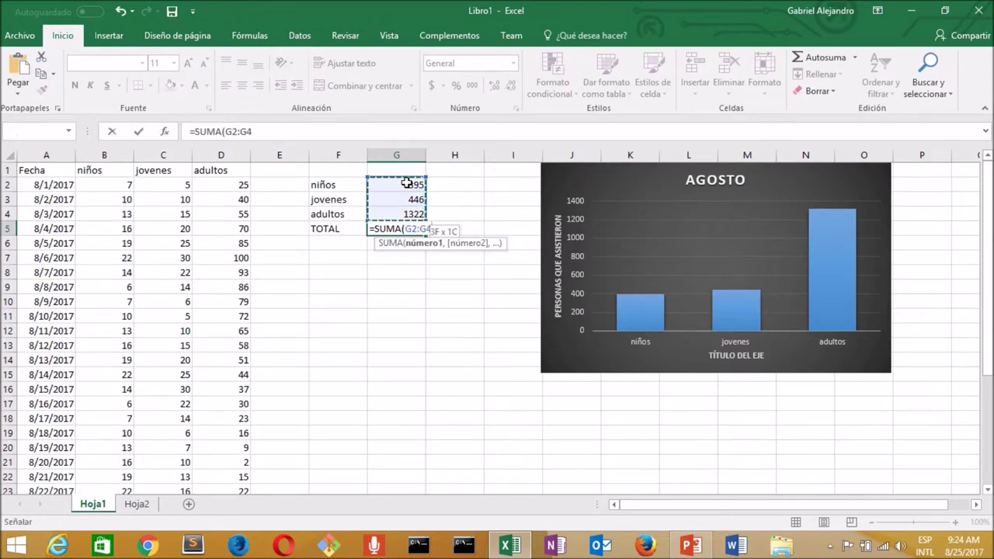
pyautogui.write(')')
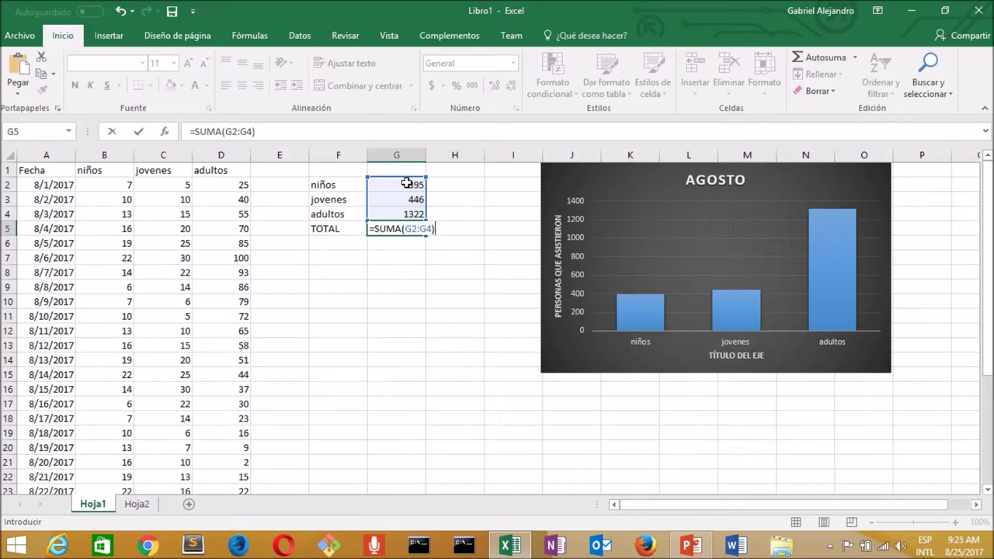
pyautogui.press('Return')
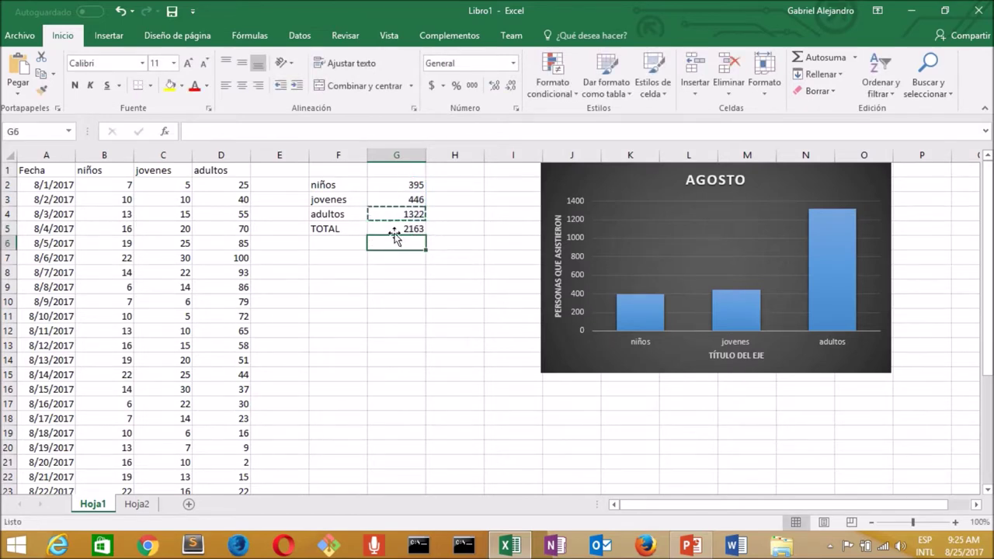
# Step: Check the formulas behind the TOTAL in G5 and the niños count in G2
pyautogui.moveTo(393, 9)
pyautogui.click(385, 28)
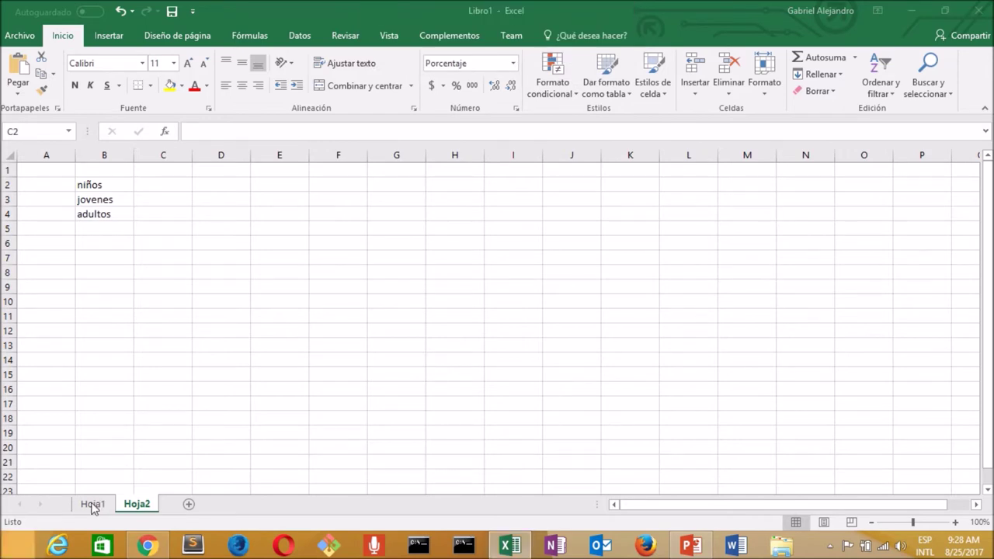
pyautogui.click(92, 504)
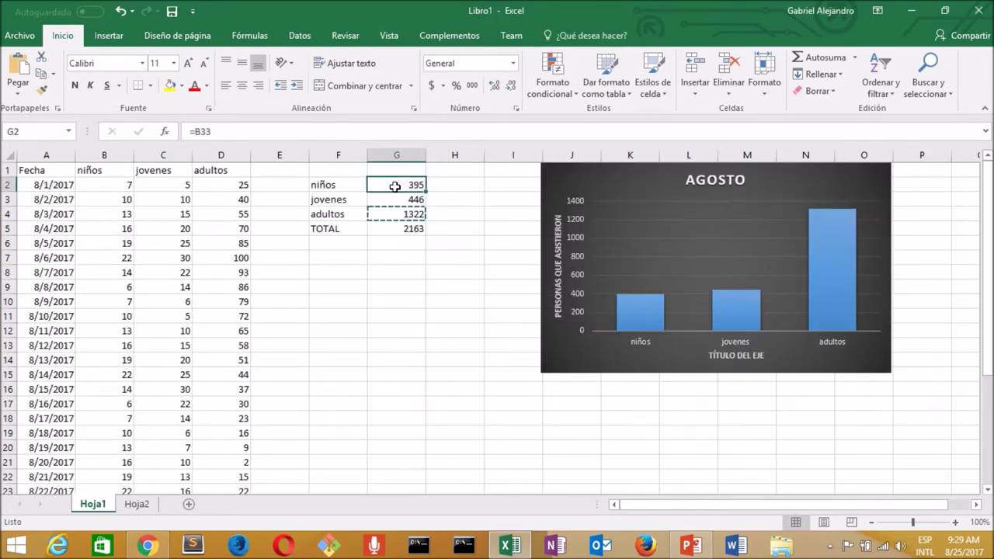
pyautogui.click(396, 231)
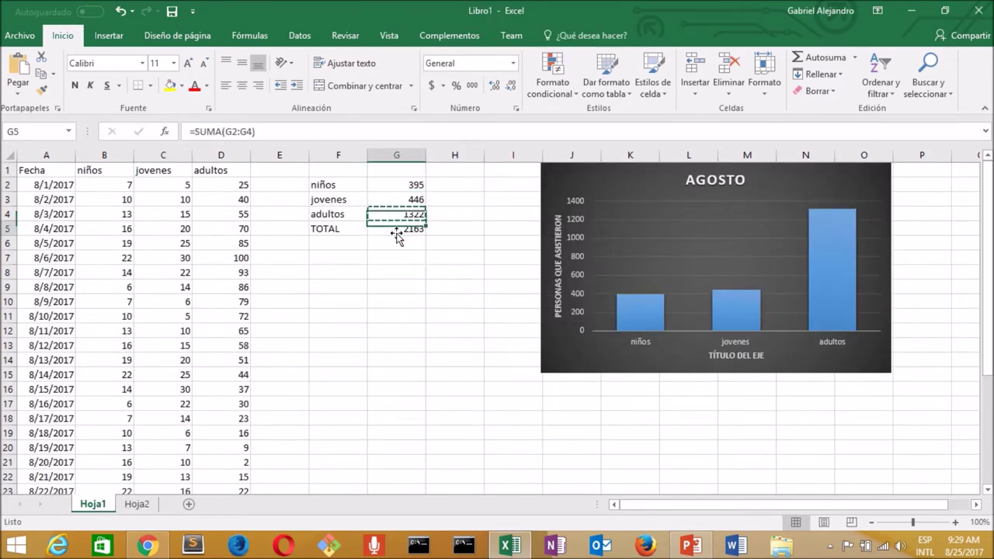
pyautogui.click(401, 187)
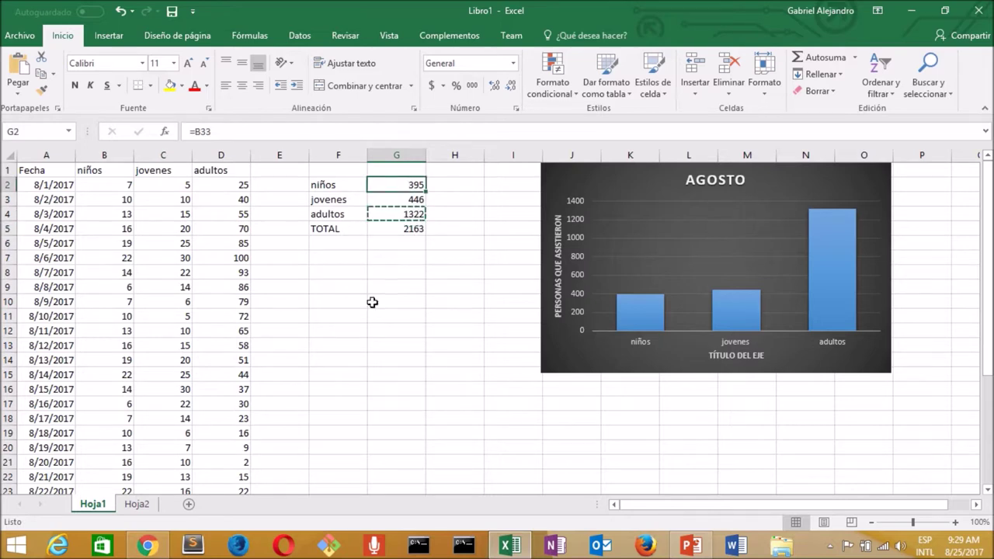
# Step: In Hoja2 C2, enter =(Hoja1!G2*1)/Hoja1!$G$5 for the niños percentage
pyautogui.click(137, 506)
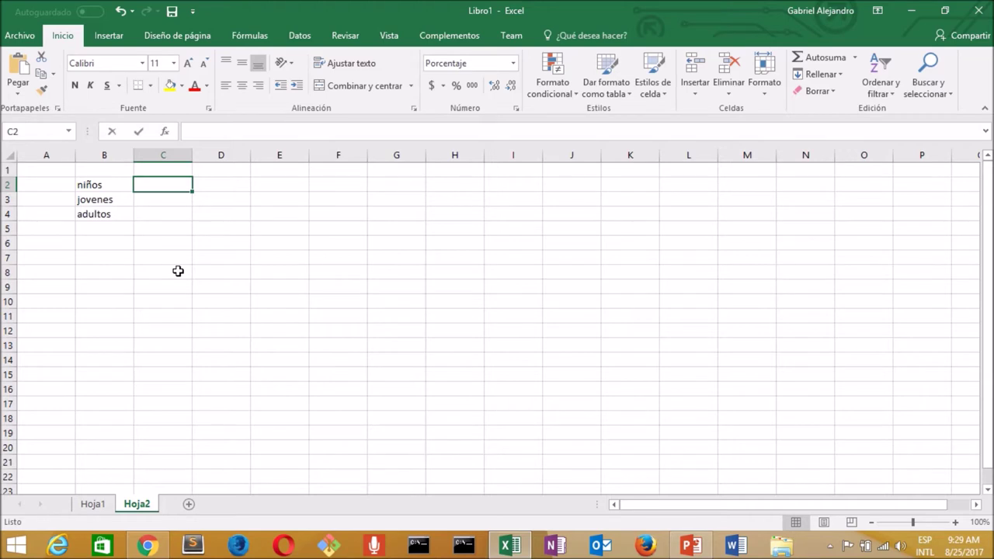
pyautogui.write('=(')
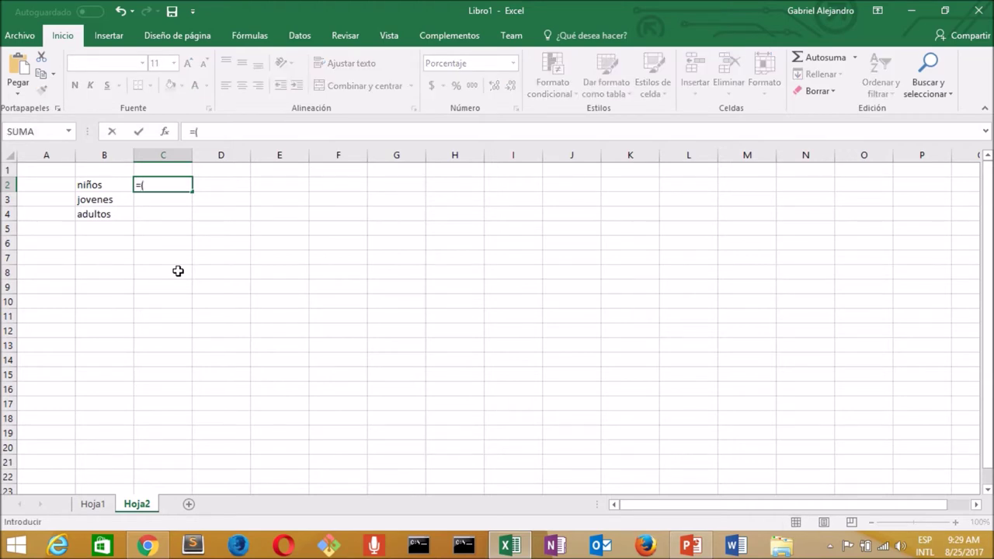
pyautogui.click(92, 504)
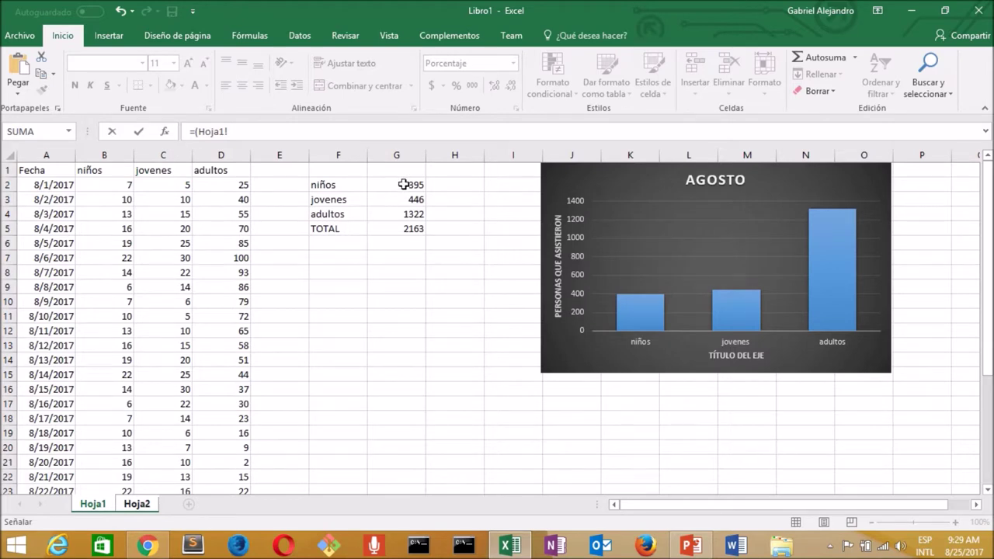
pyautogui.click(403, 184)
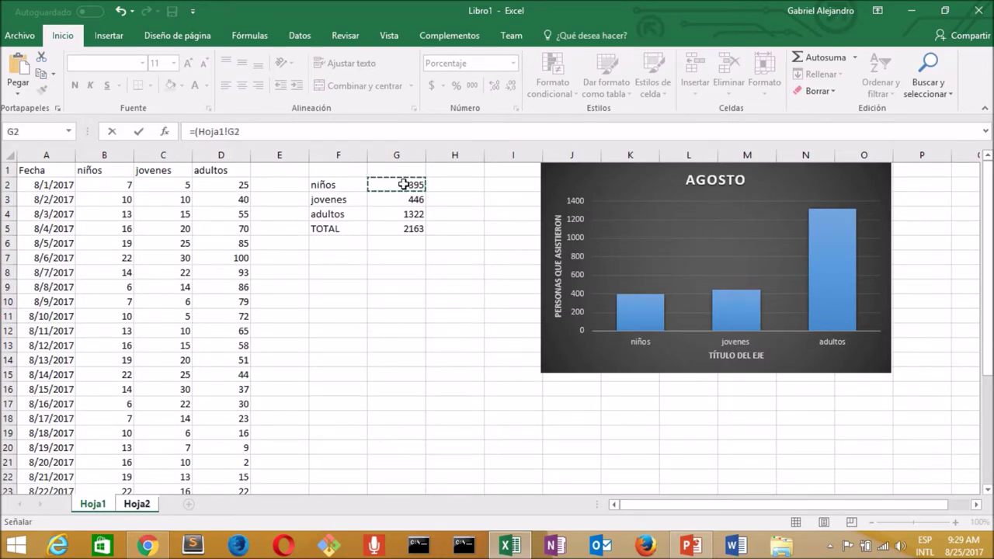
pyautogui.click(272, 130)
pyautogui.write('*1)/')
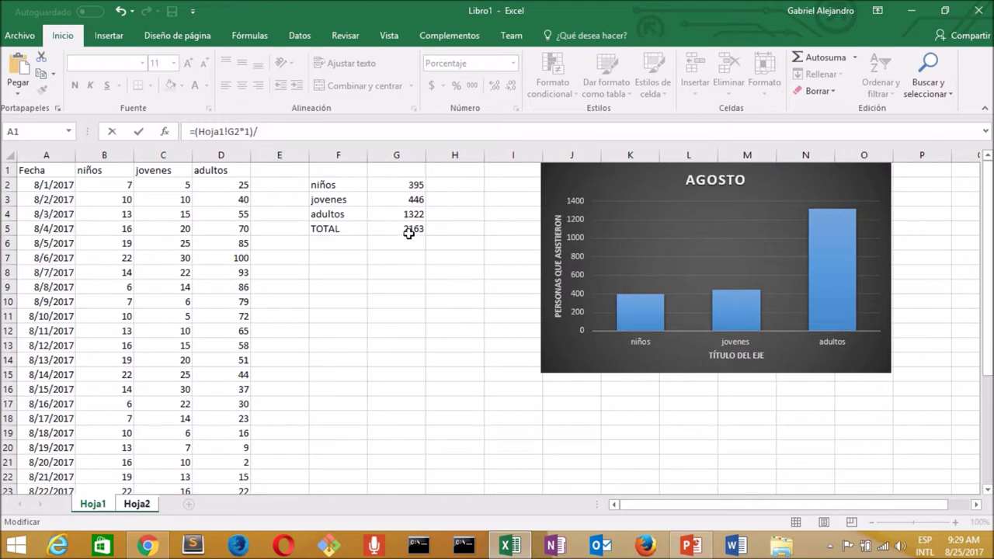
pyautogui.click(410, 228)
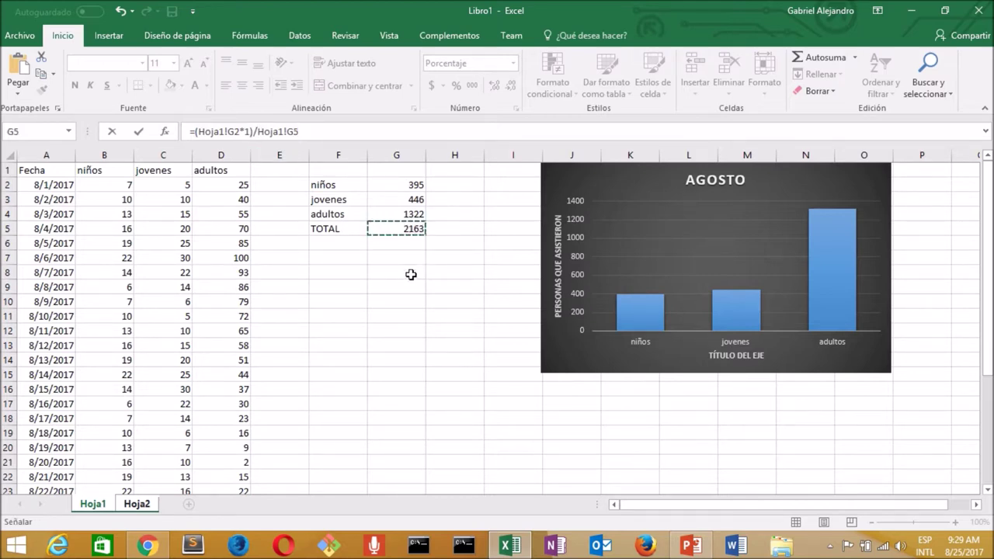
pyautogui.click(293, 131)
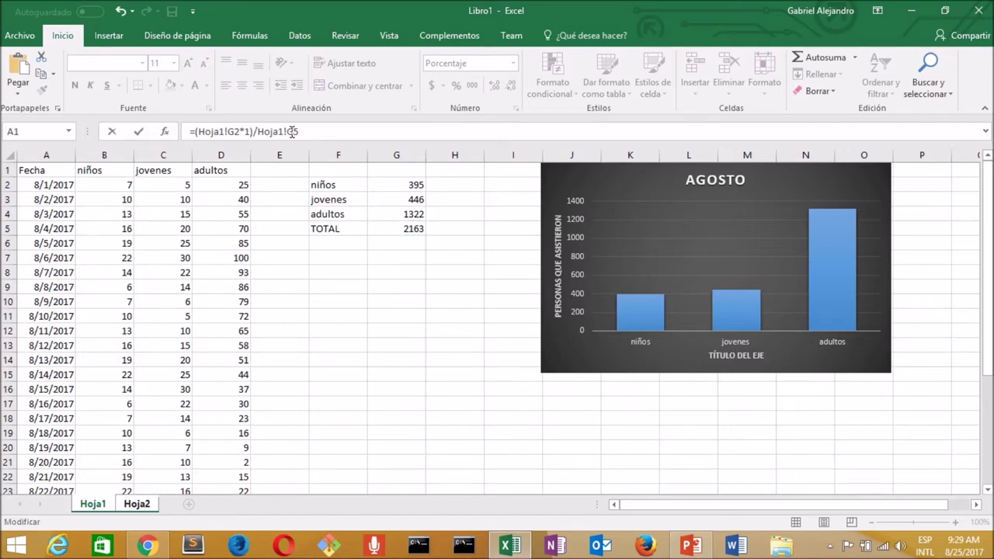
pyautogui.press('F4')
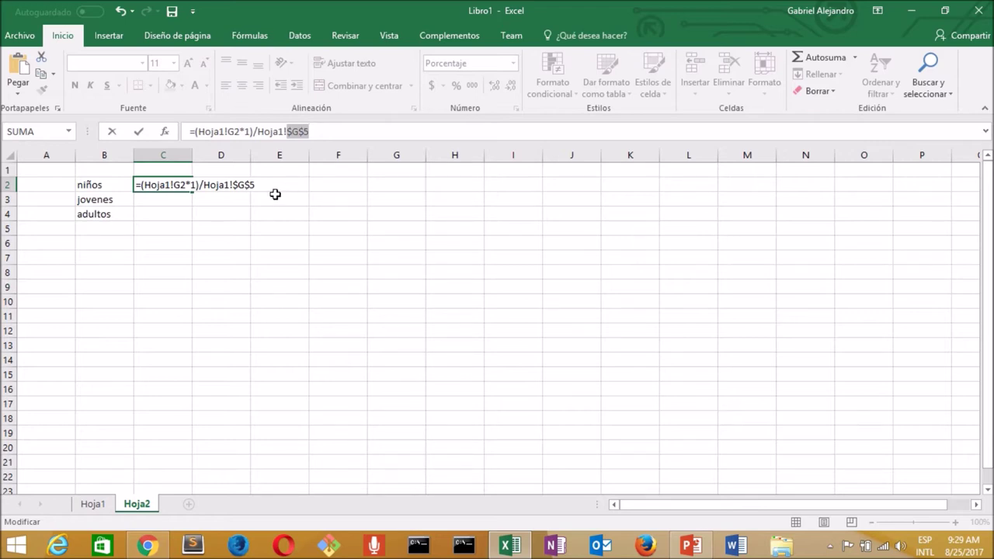
pyautogui.press('Return')
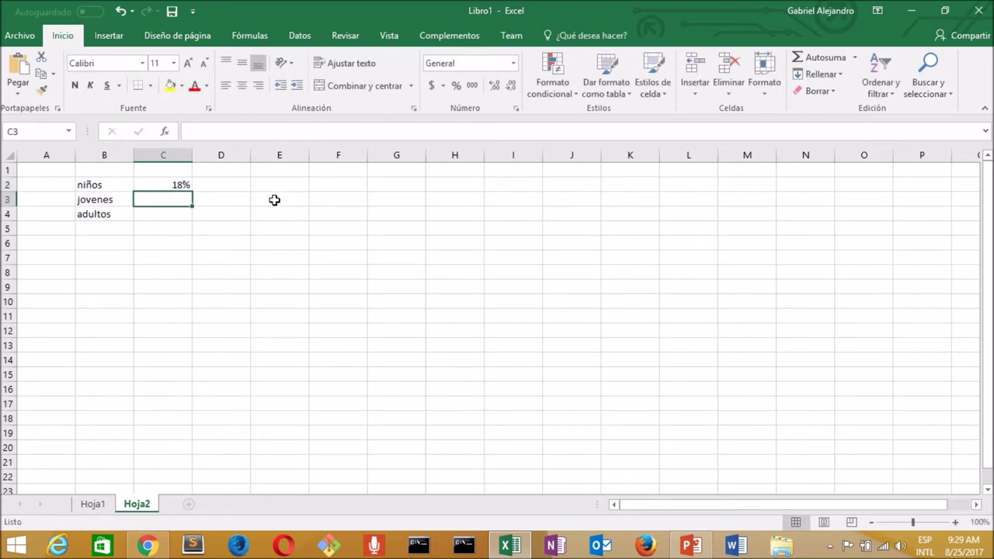
# Step: Copy the percentage formula down to C4, giving 18%, 21% and 61%
pyautogui.click(186, 186)
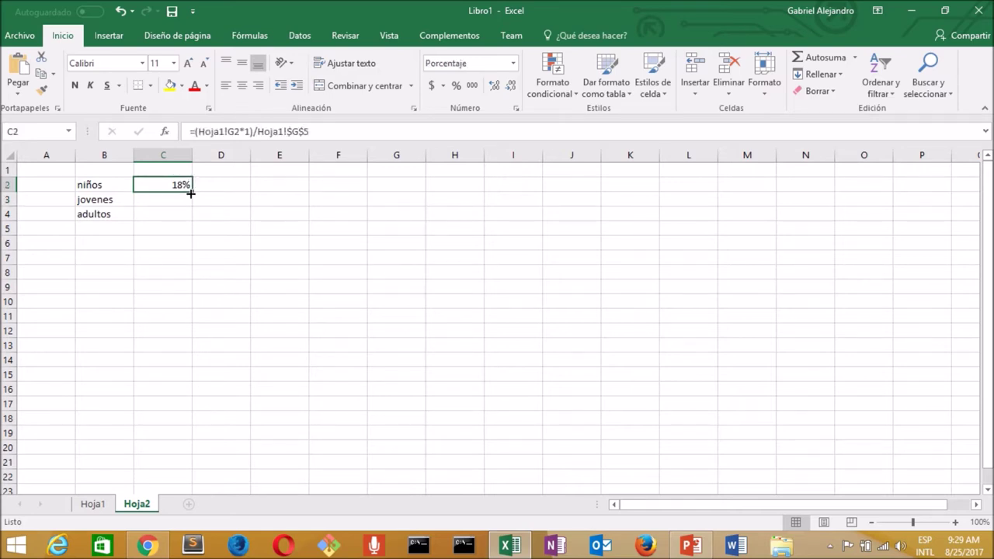
pyautogui.moveTo(191, 192); pyautogui.dragTo(195, 224)
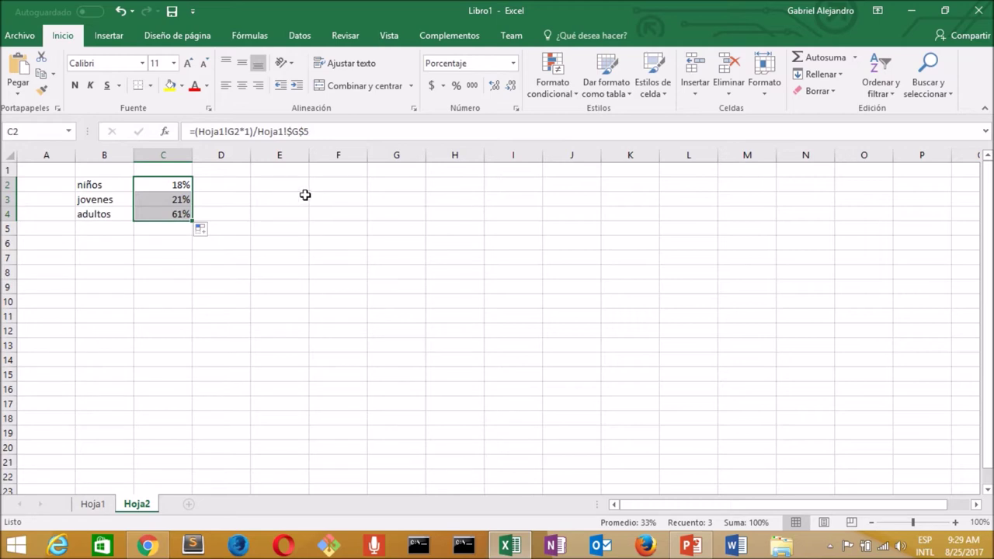
pyautogui.click(181, 200)
pyautogui.click(174, 214)
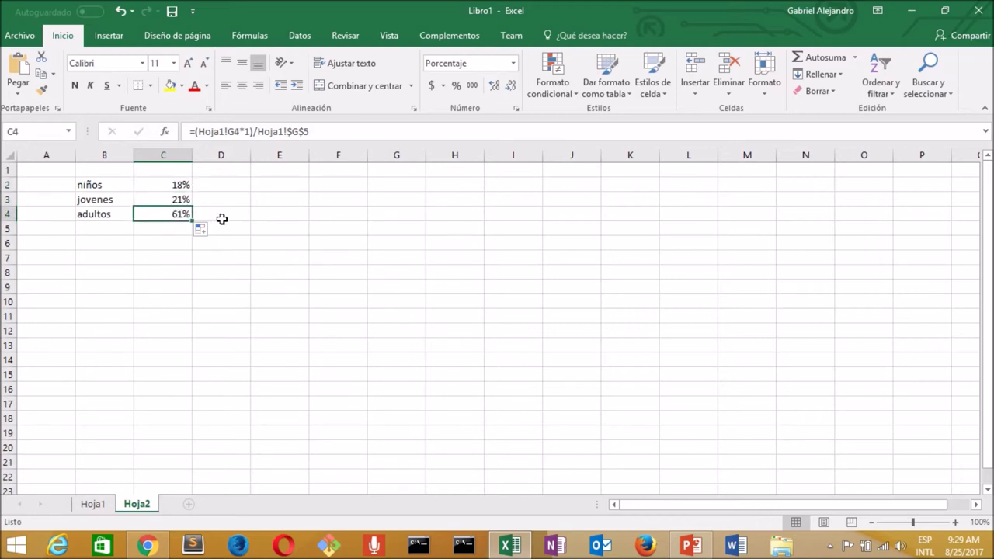
pyautogui.click(90, 506)
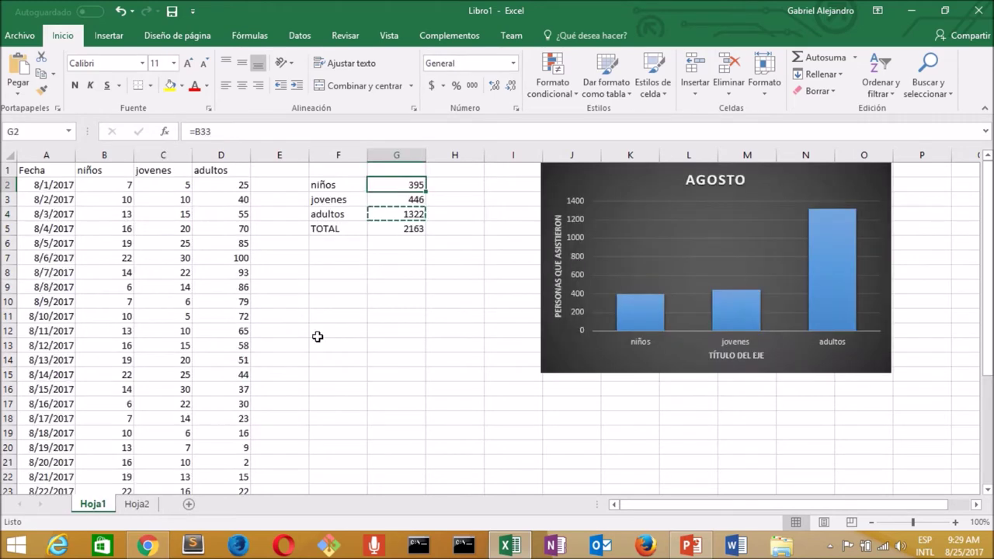
# Step: Check the jovenes and adultos total formulas in Hoja1 G3 and G4
pyautogui.click(399, 200)
pyautogui.click(400, 216)
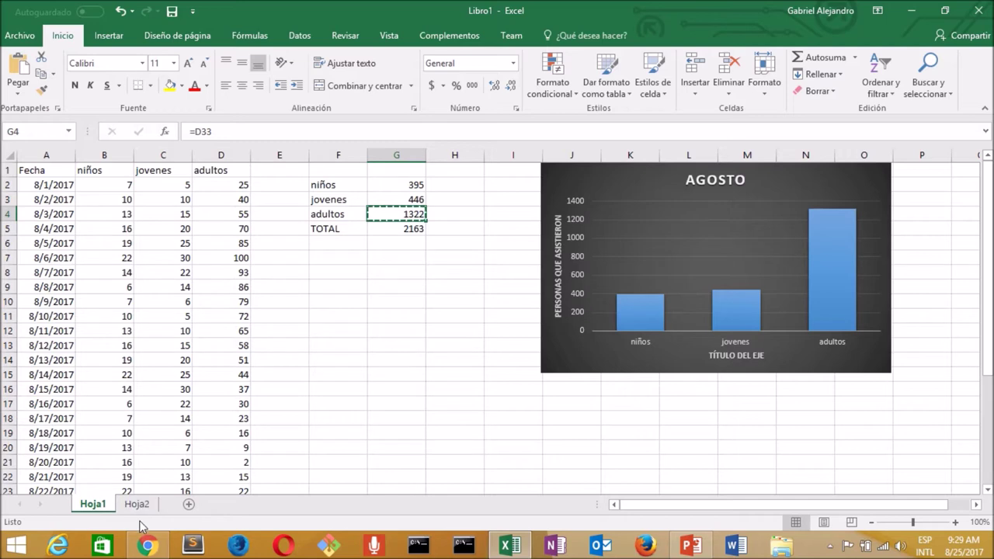
pyautogui.click(138, 506)
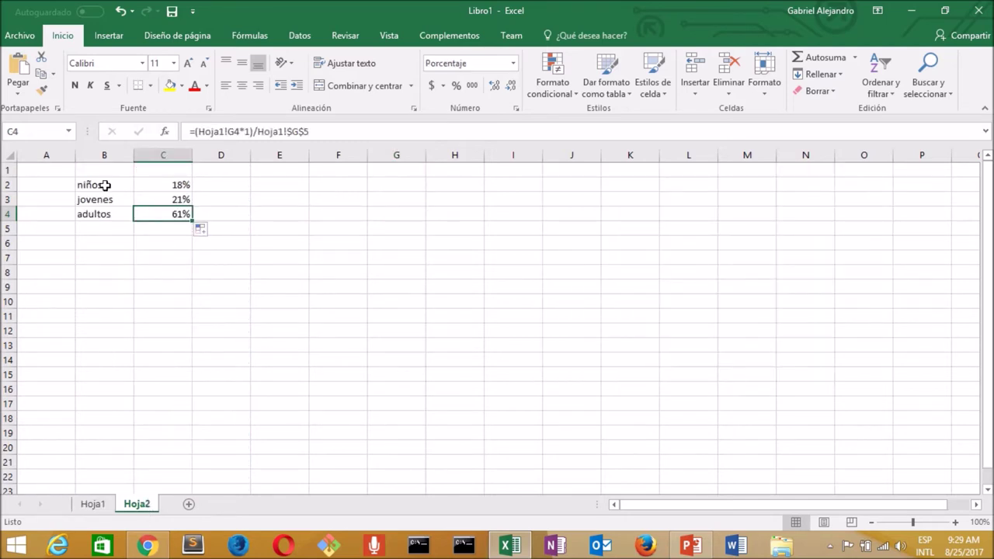
pyautogui.moveTo(388, 5)
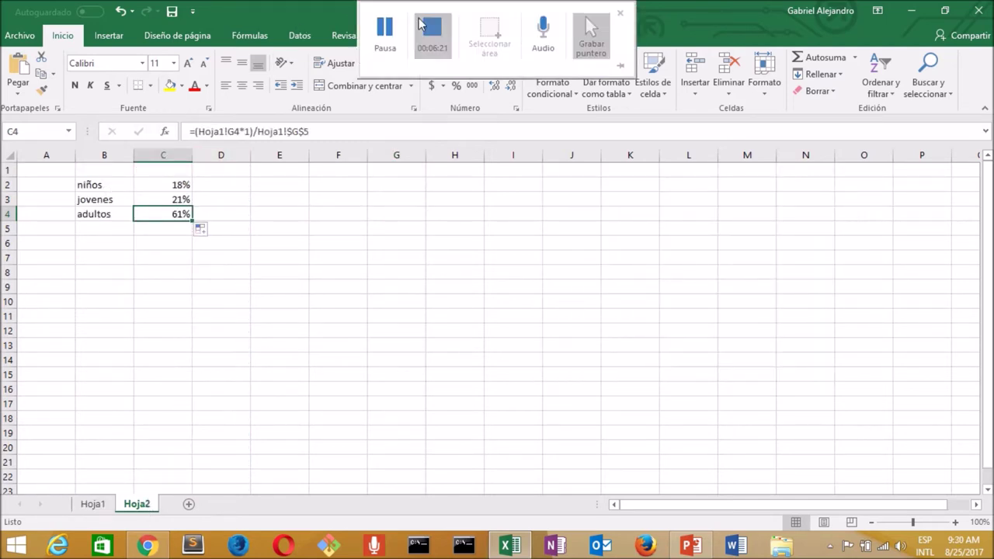
pyautogui.click(381, 39)
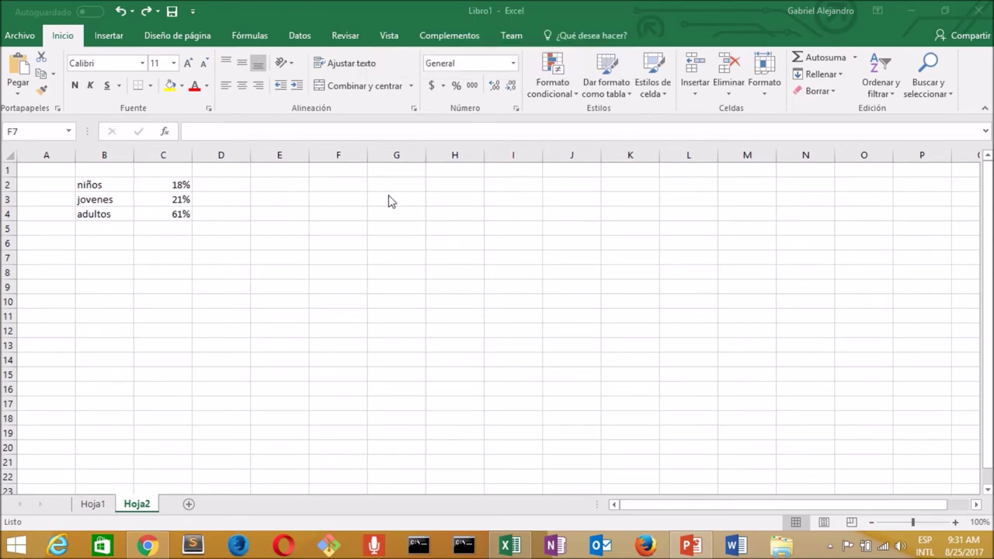
# Step: Select the labels and percentages in Hoja2 B2:C4
pyautogui.click(102, 186)
pyautogui.hotkey('shift', 'Down')
pyautogui.hotkey('shift', 'Down')
pyautogui.hotkey('shift', 'Right')
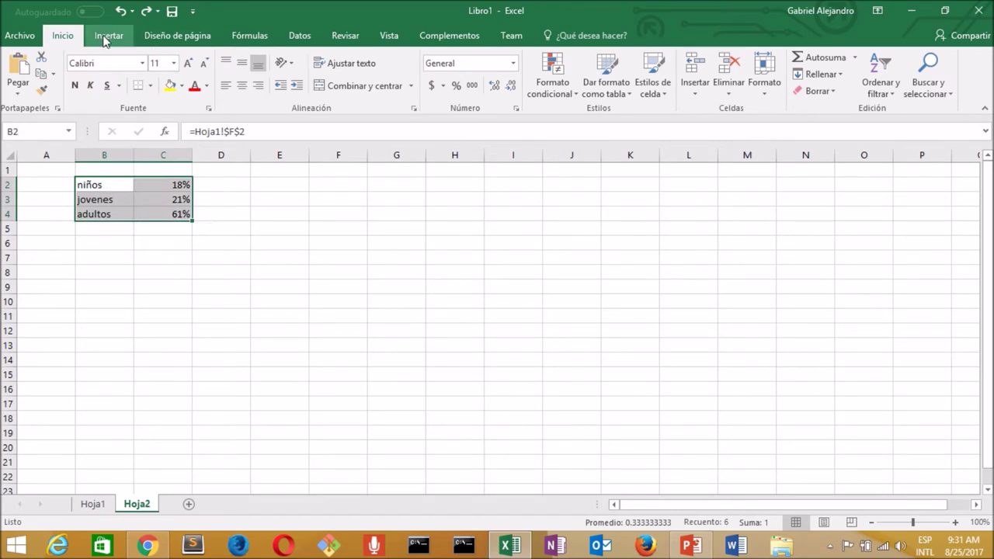
# Step: Insert a 3D pie chart of B2:C4 with 18%, 21% and 61% data labels
pyautogui.click(106, 36)
pyautogui.click(403, 91)
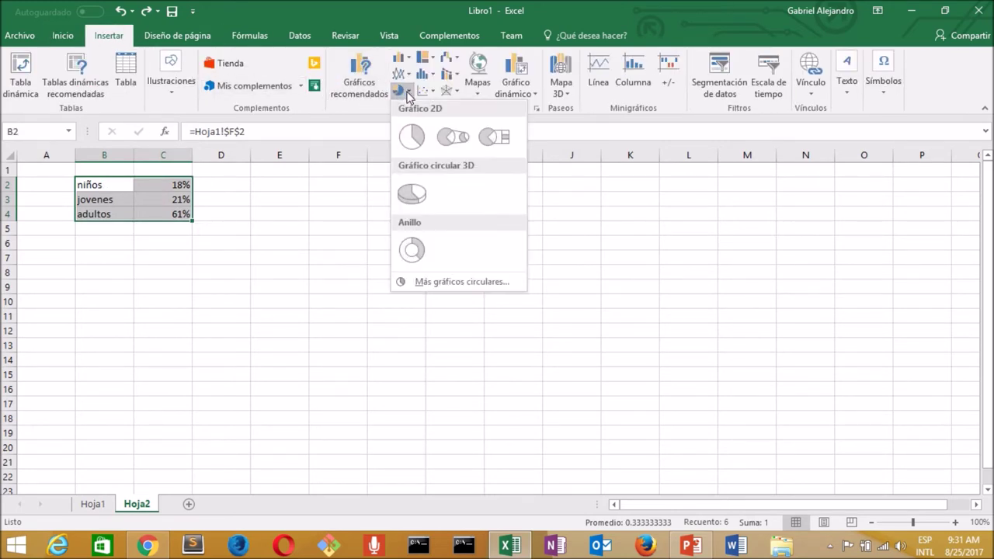
pyautogui.click(412, 195)
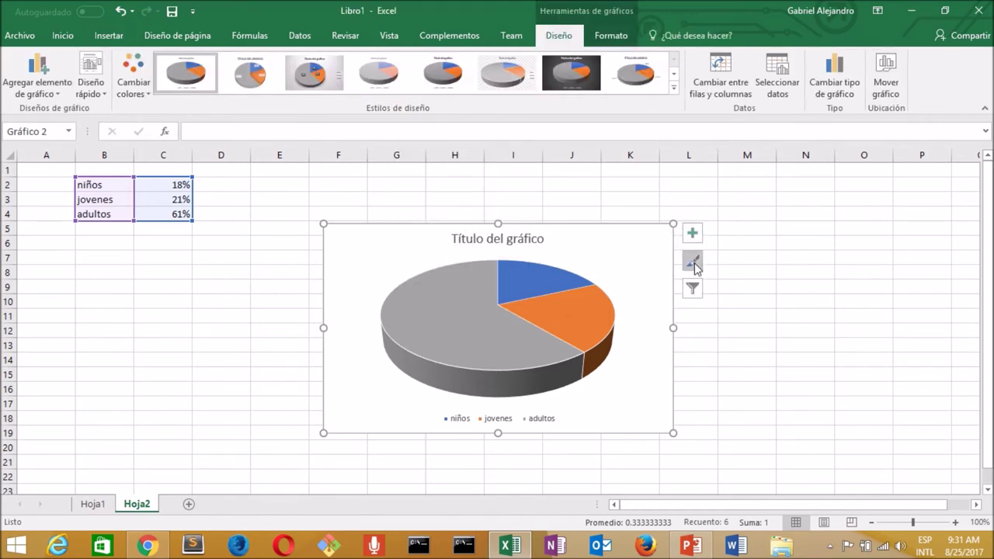
pyautogui.click(692, 233)
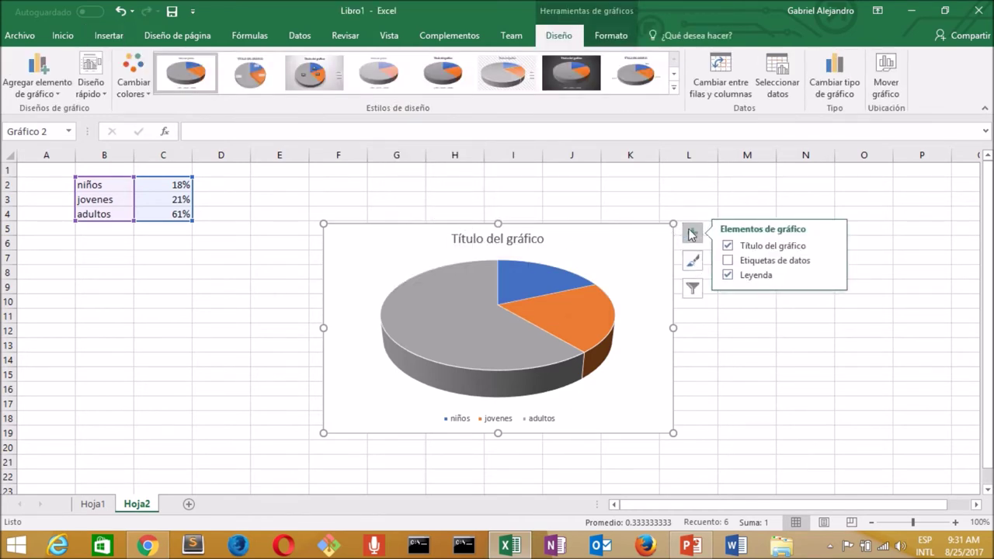
pyautogui.click(728, 262)
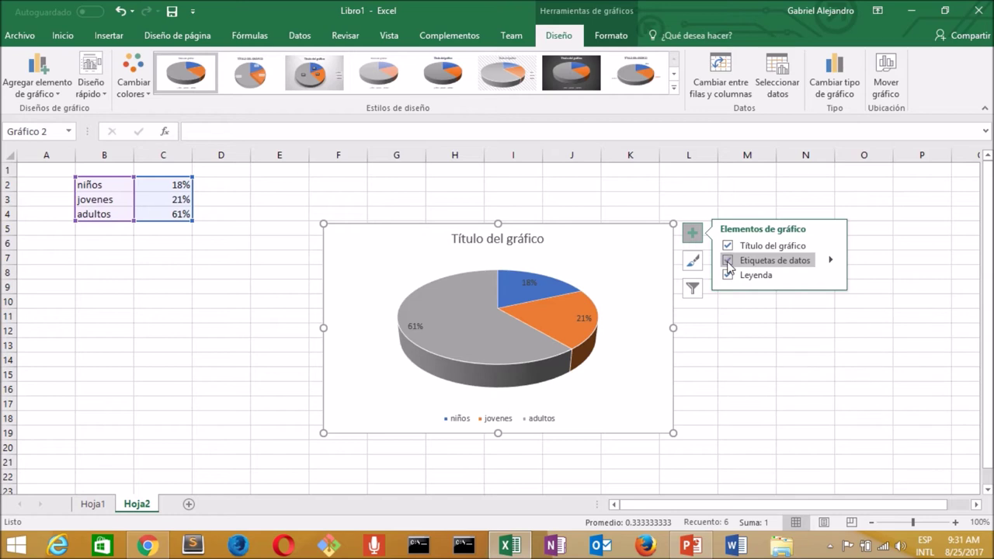
pyautogui.click(806, 341)
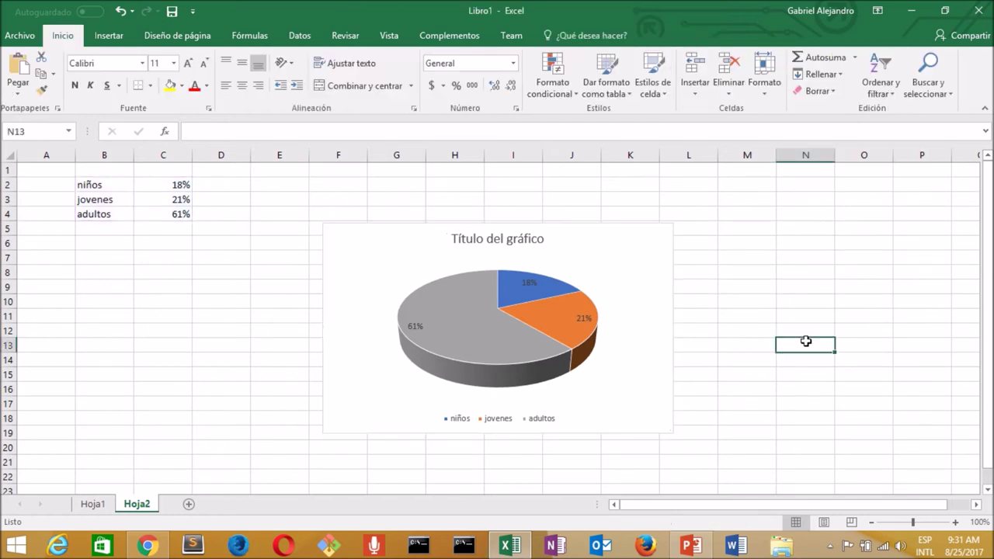
pyautogui.click(93, 505)
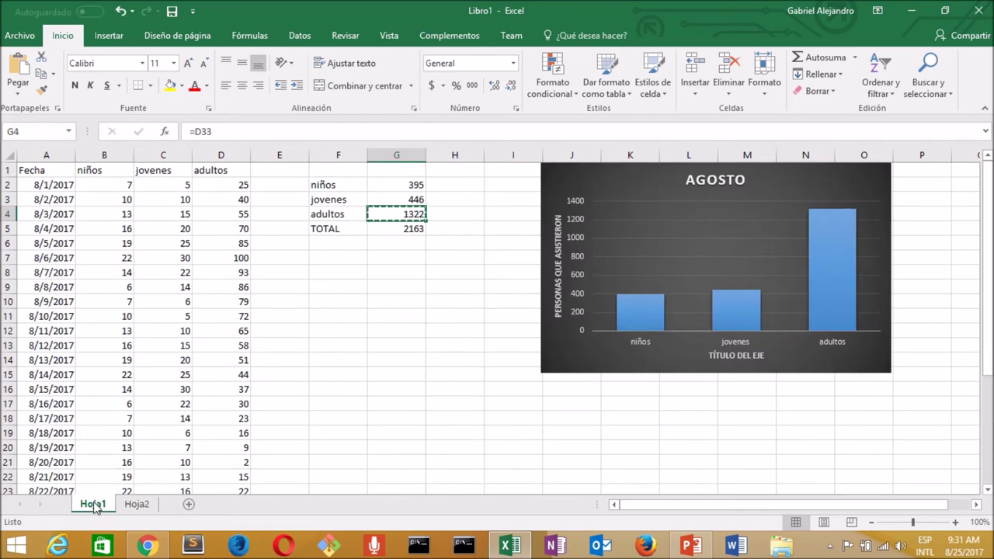
# Step: Replace the default 'Título del gráfico' on the Hoja2 pie chart with '%DE ASISTENCIA'
pyautogui.click(137, 506)
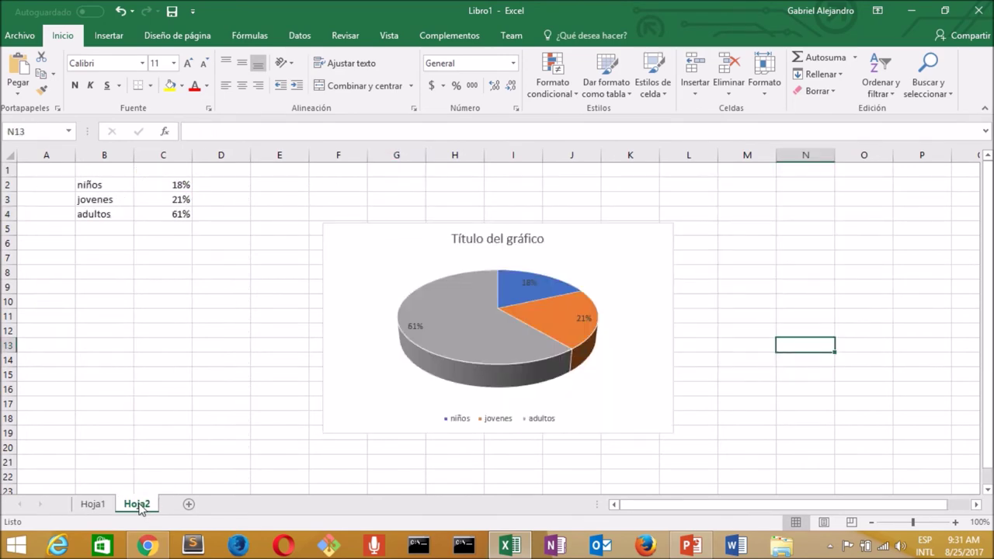
pyautogui.click(535, 242)
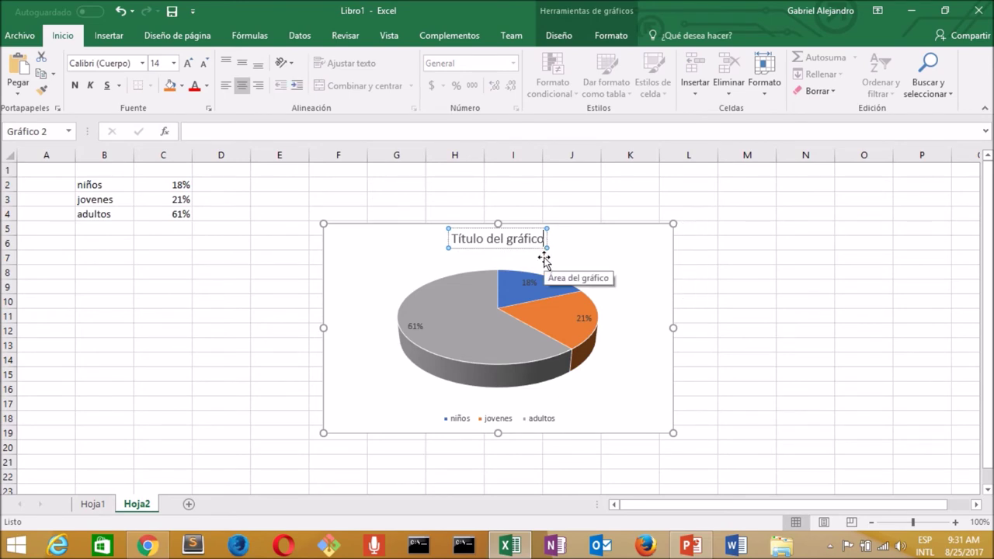
pyautogui.press('BackSpace')
pyautogui.press('BackSpace')
pyautogui.press('BackSpace')
pyautogui.press('BackSpace')
pyautogui.press('BackSpace')
pyautogui.press('BackSpace')
pyautogui.press('BackSpace')
pyautogui.press('BackSpace')
pyautogui.press('BackSpace')
pyautogui.press('BackSpace')
pyautogui.press('BackSpace')
pyautogui.press('BackSpace')
pyautogui.press('BackSpace')
pyautogui.press('BackSpace')
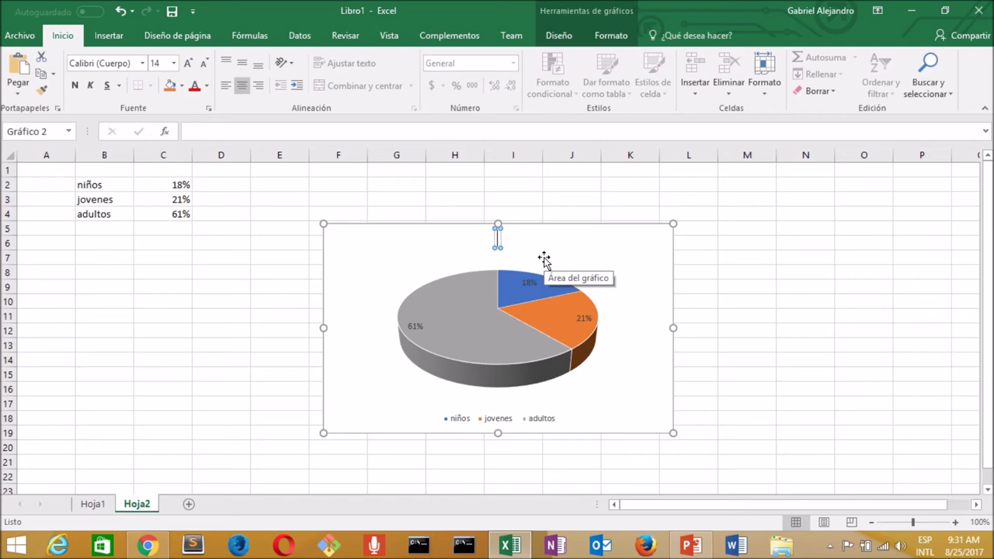
pyautogui.write('%DE ASISTENCIA')
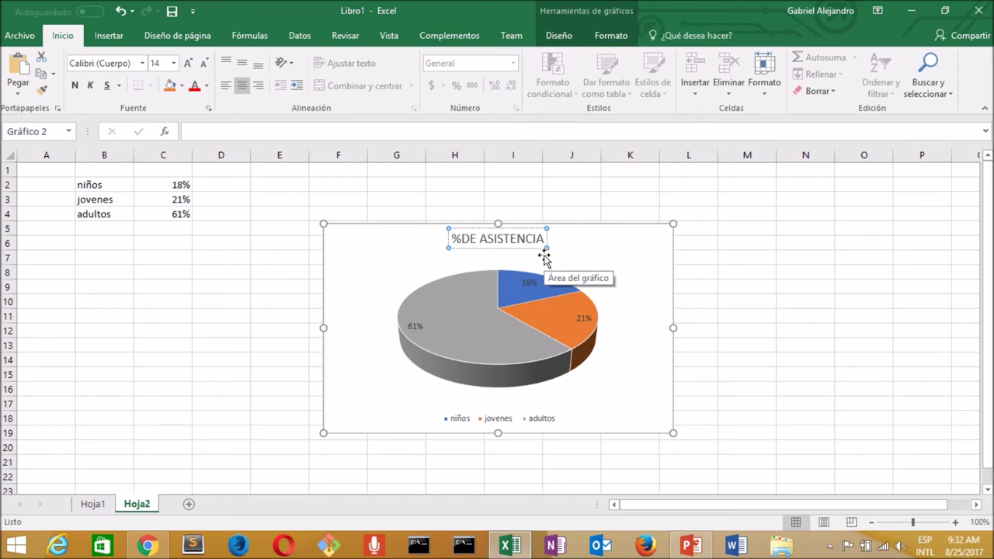
pyautogui.click(638, 275)
pyautogui.click(887, 240)
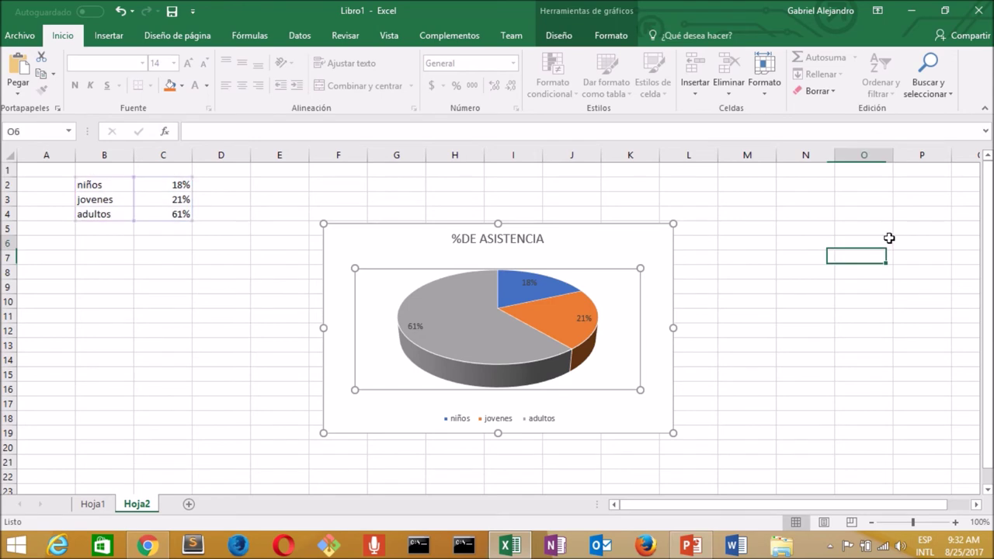
pyautogui.moveTo(458, 4)
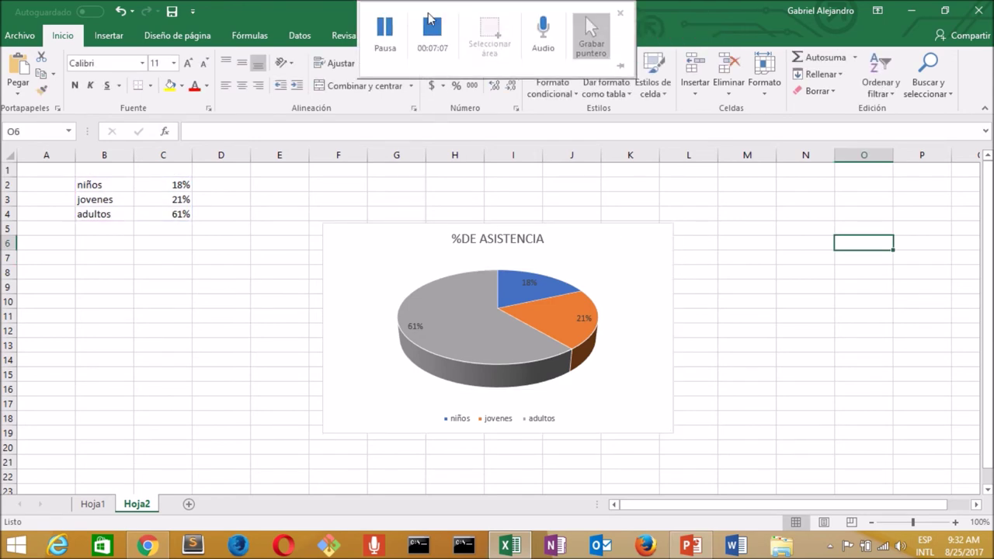